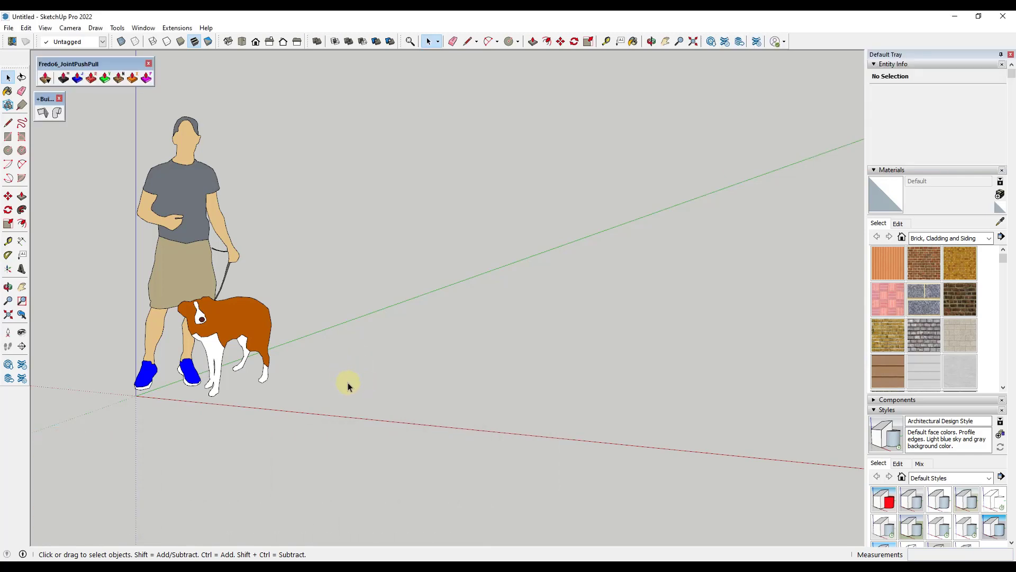
Step: Draw a vertical circle of radius 6 inches beside the figure and extrude it into a cylinder about 4' 6" long
key("c")
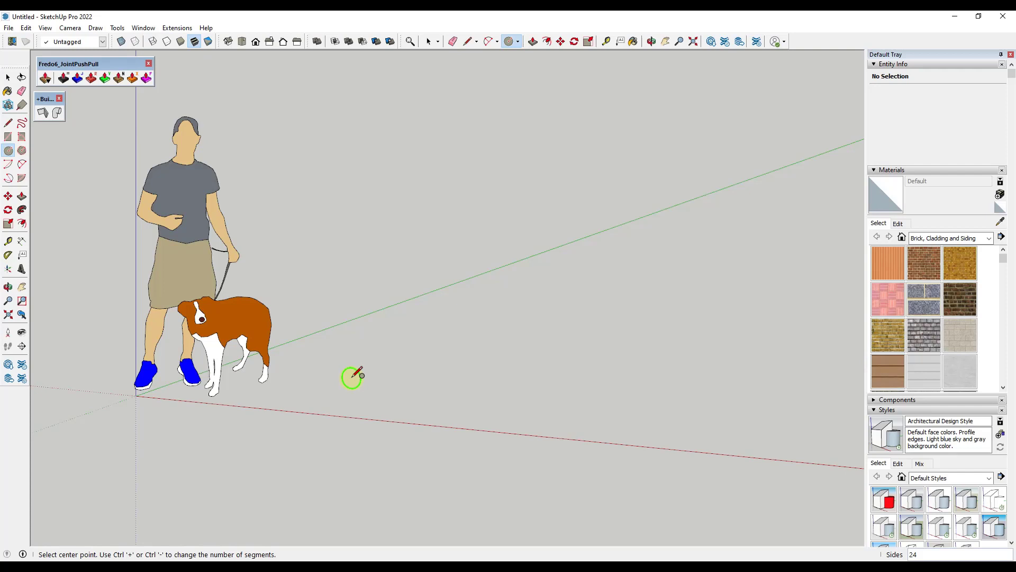
left_click(368, 368)
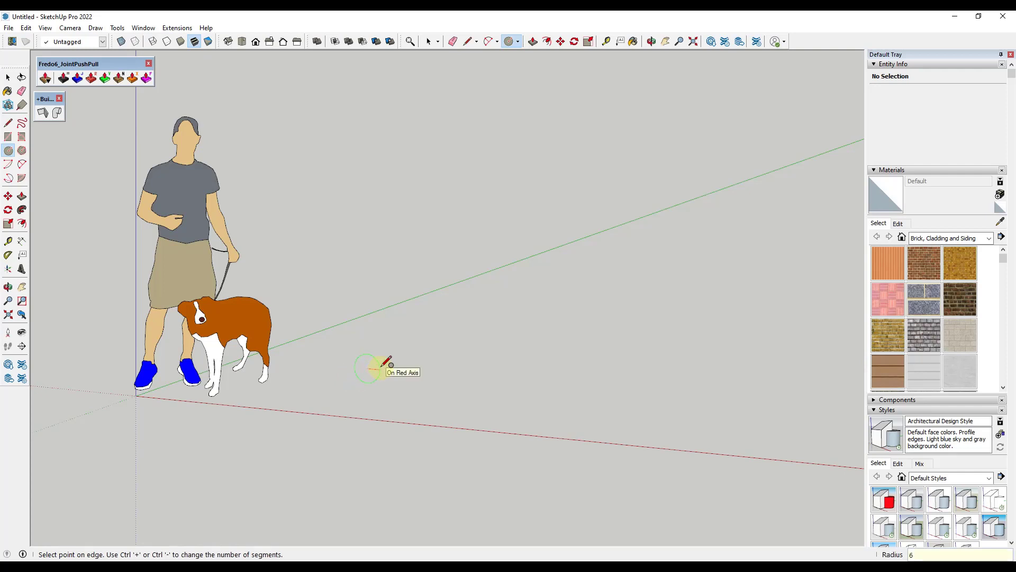
left_click(387, 364)
key("space")
key("p")
left_click(366, 373)
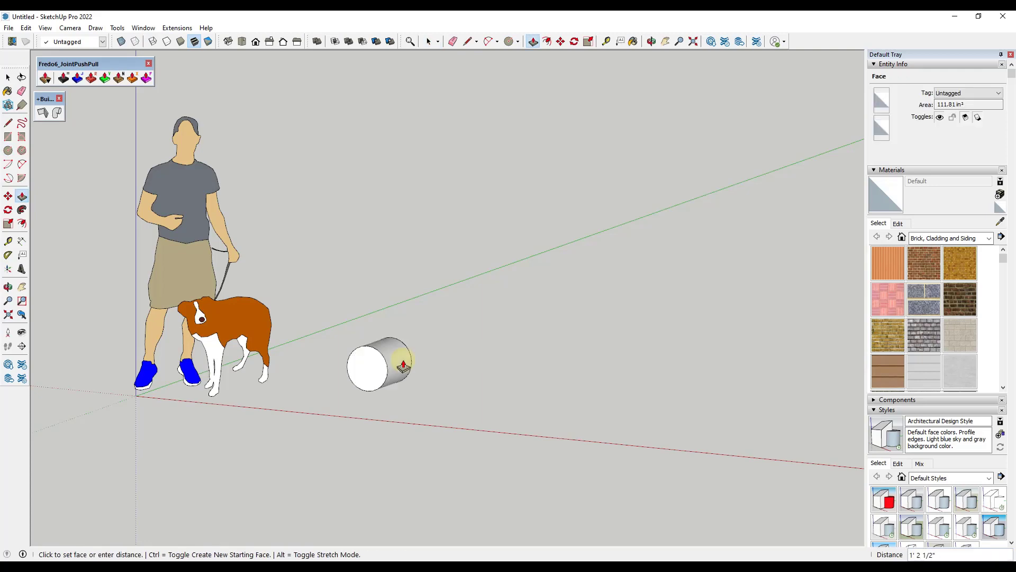
left_click(468, 348)
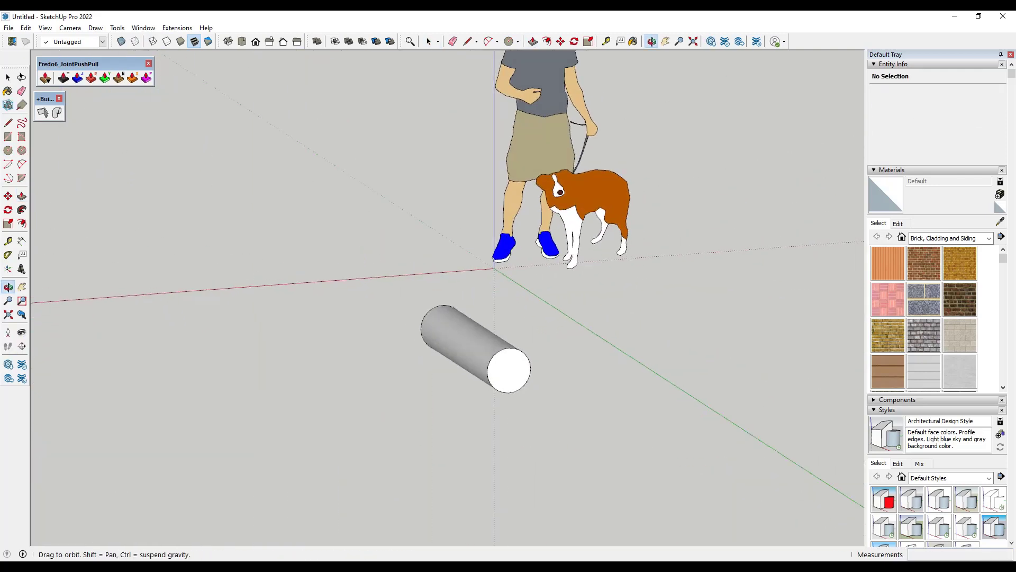
Step: Offset the edge of the cylinder's far end face outward to form a concentric flange ring
middle_click_drag(575, 336, 632, 379)
scroll(523, 355, "up", 3)
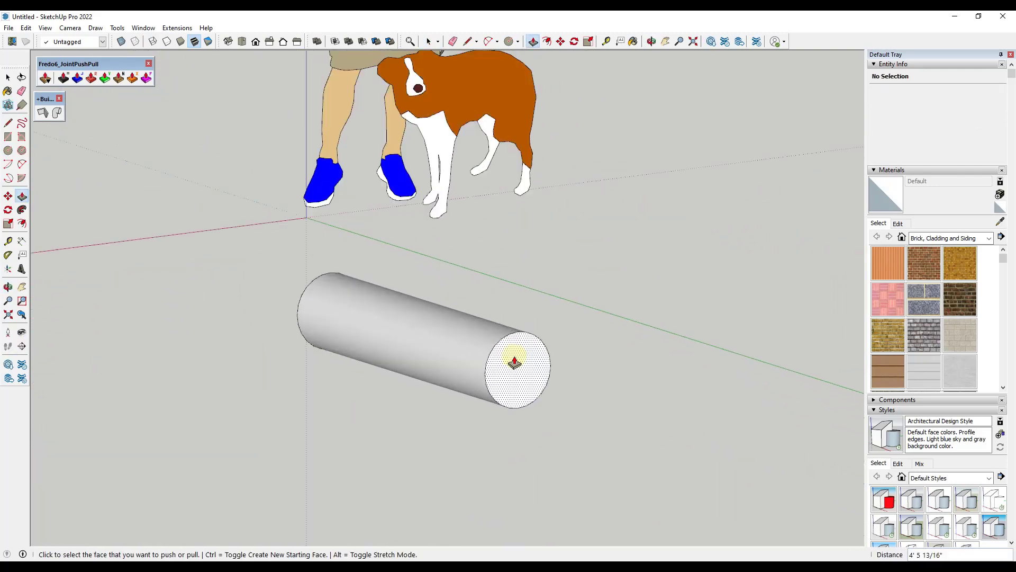
key("f")
left_click(496, 352)
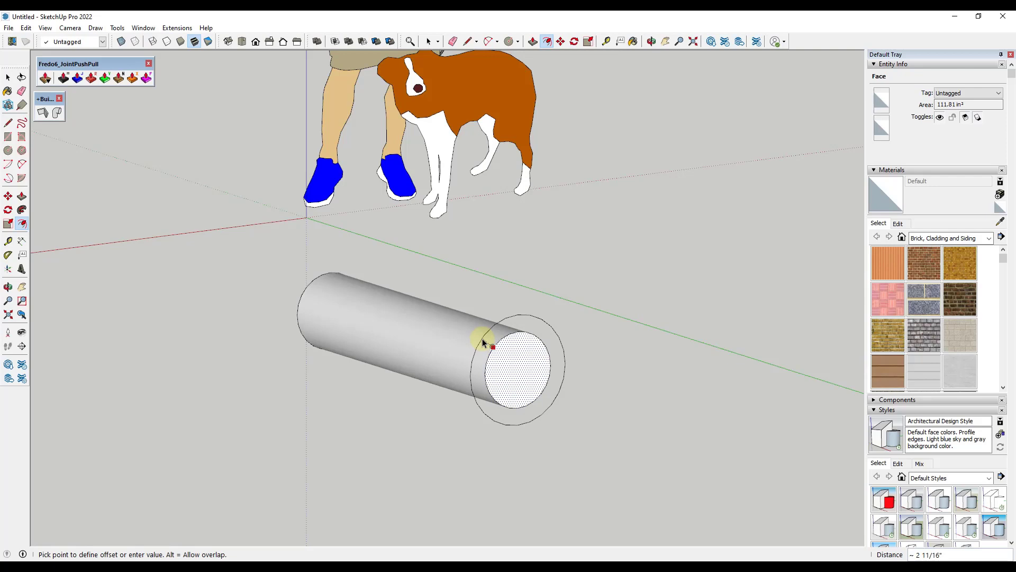
left_click(481, 338)
key("space")
middle_click_drag(492, 363, 517, 373)
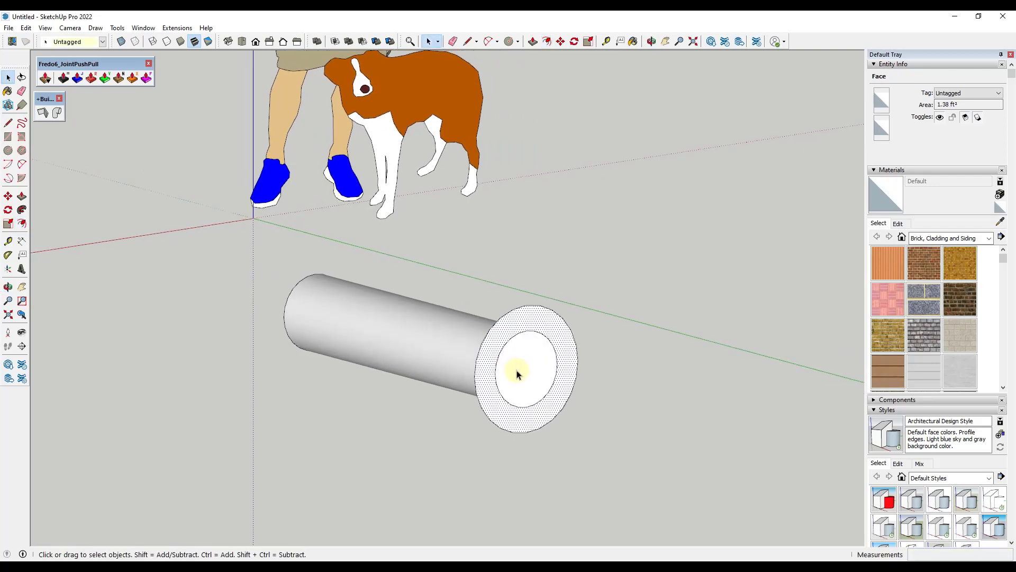
Step: Extrude the ring face outward along the pipe axis into a thin flange
key("p")
left_click(486, 365)
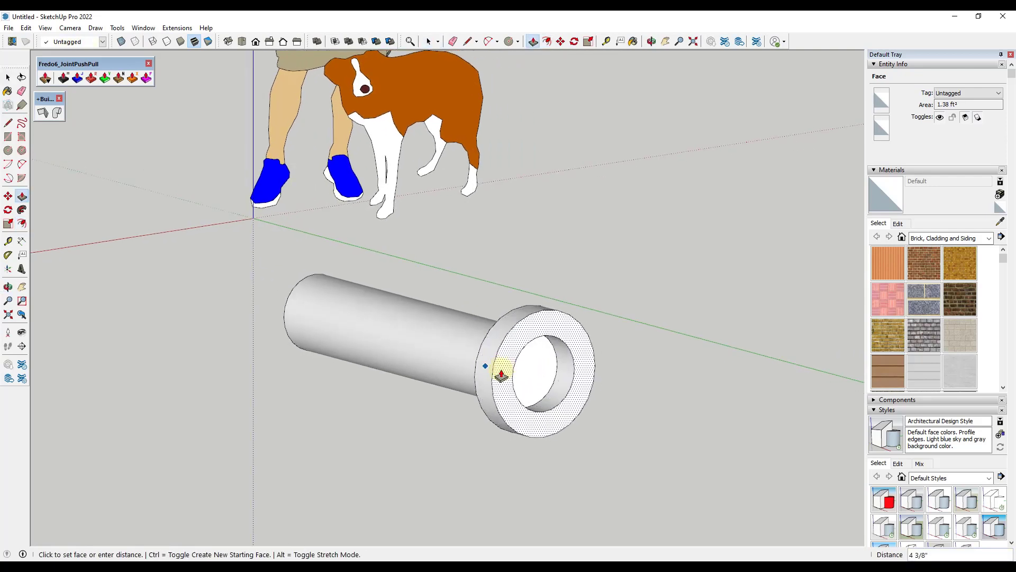
key("Escape")
key("space")
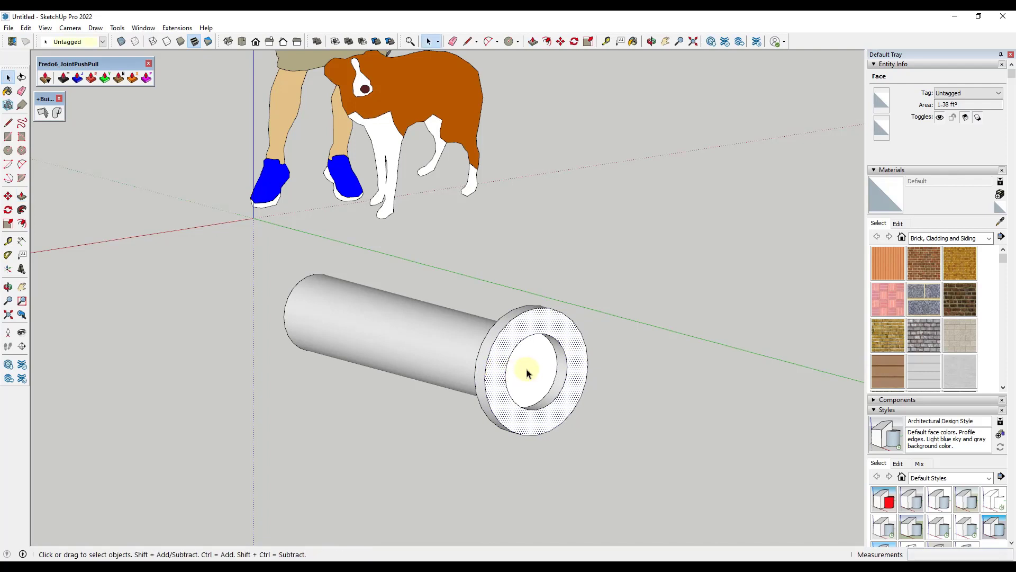
Step: Close the flange's circular opening with a face by drawing a line across it, and erase that line
key("l")
left_click(567, 366)
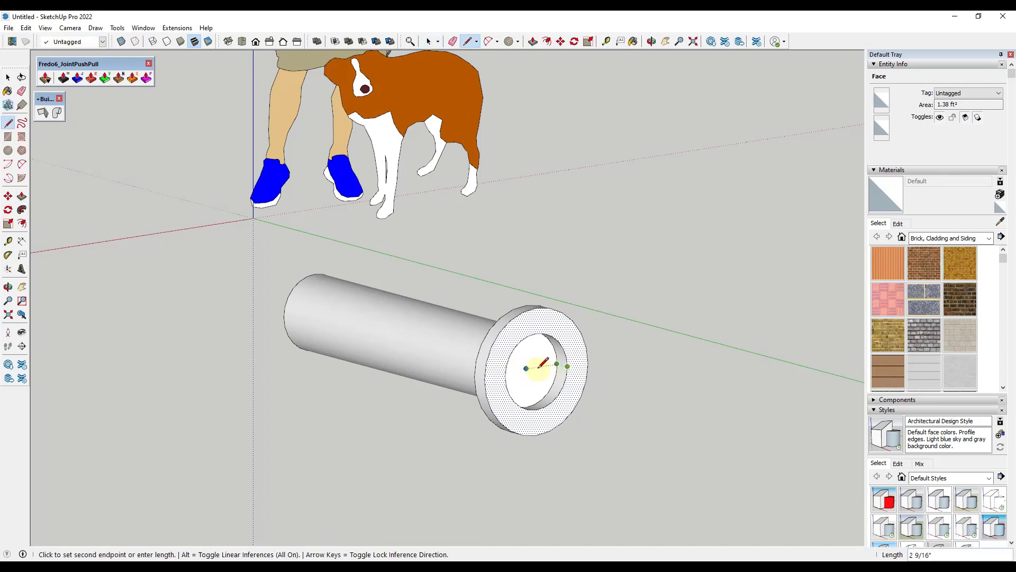
left_click(505, 376)
key("space")
key("e")
left_click(537, 371)
key("space")
Step: Extrude the circular face inside the flange to continue the pipe on the other side
key("p")
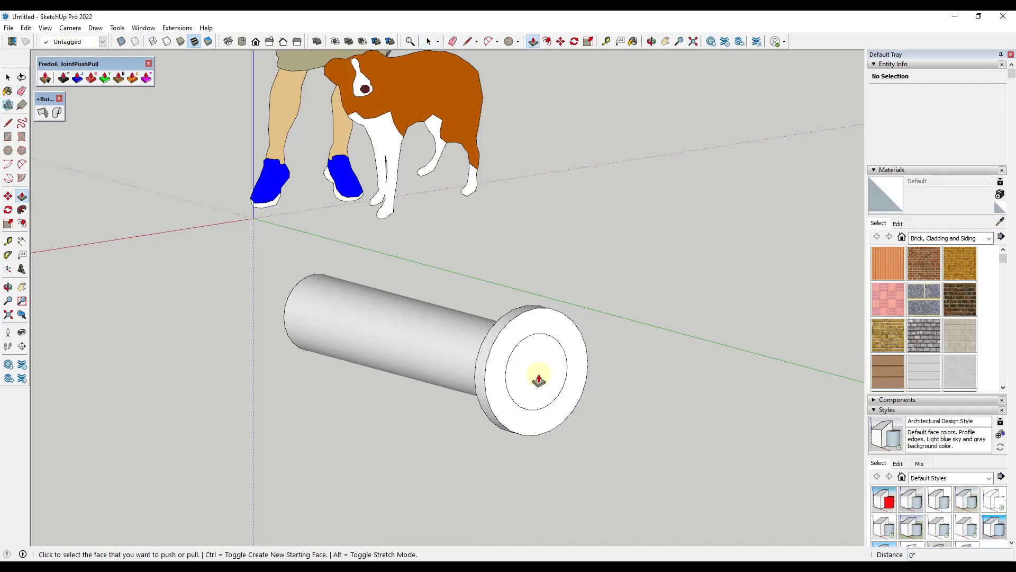
left_click(539, 378)
left_click(686, 414)
middle_click_drag(698, 421, 487, 313)
key("space")
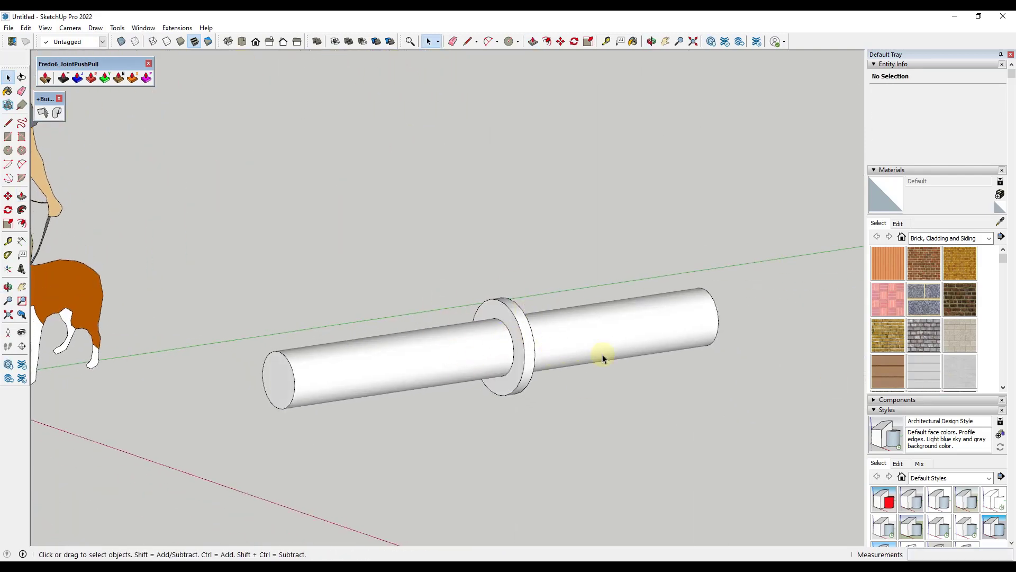
Step: Examine the flanged straight pipe from several angles and compare it with the bent pipe farther along
scroll(578, 348, "down", 2)
scroll(578, 349, "up", 2)
middle_click_drag(518, 351, 505, 310)
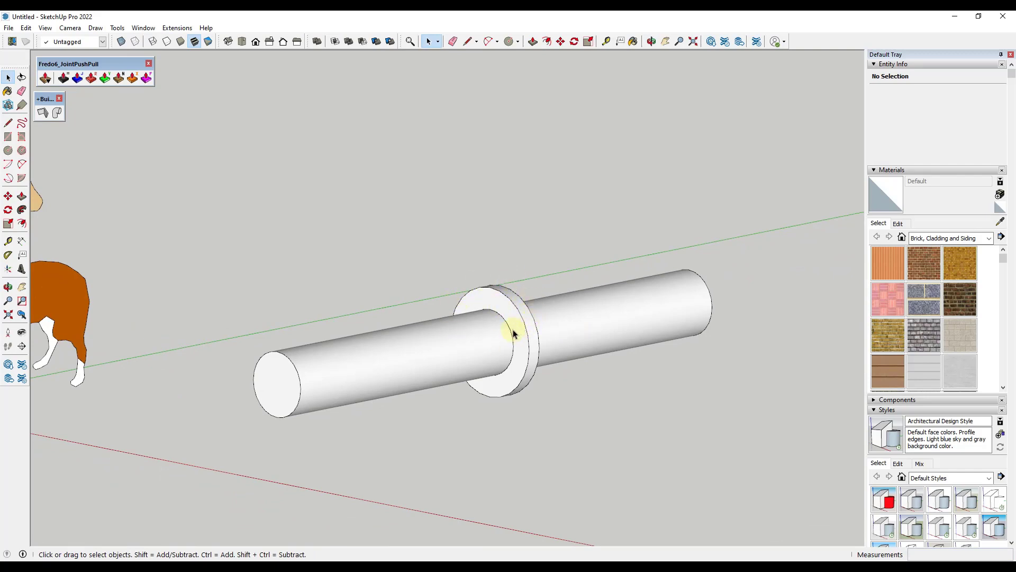
scroll(551, 323, "down", 1)
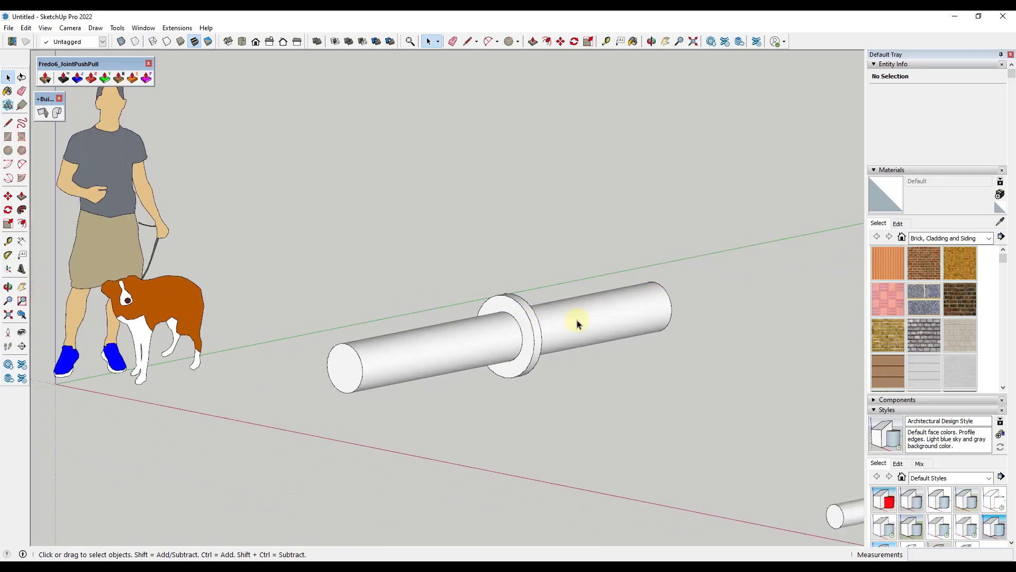
scroll(528, 331, "down", 1)
middle_click_drag(534, 326, 557, 367)
scroll(498, 328, "up", 1)
scroll(516, 329, "down", 2)
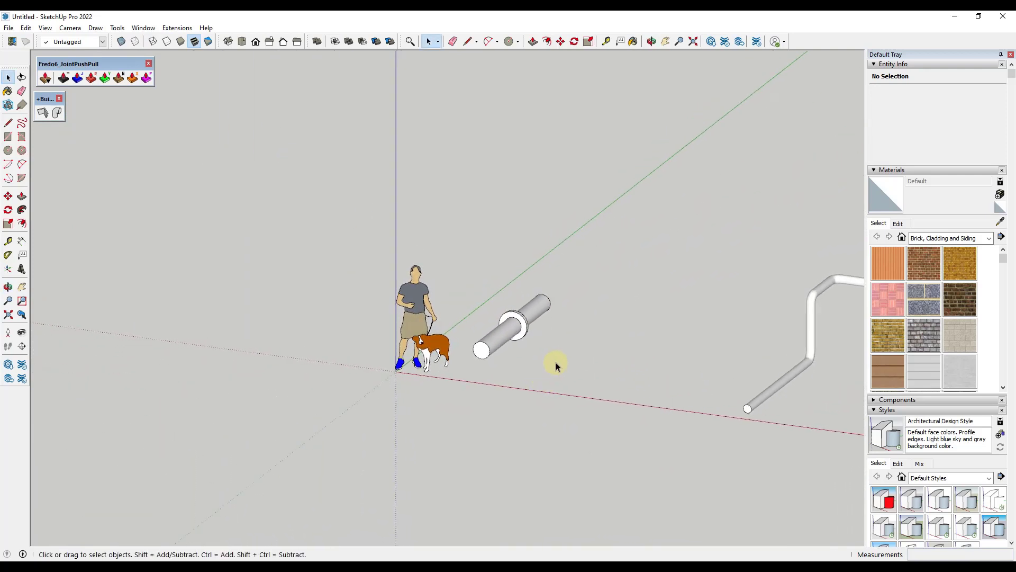
scroll(646, 319, "up", 2)
scroll(526, 385, "up", 2)
scroll(499, 370, "up", 1)
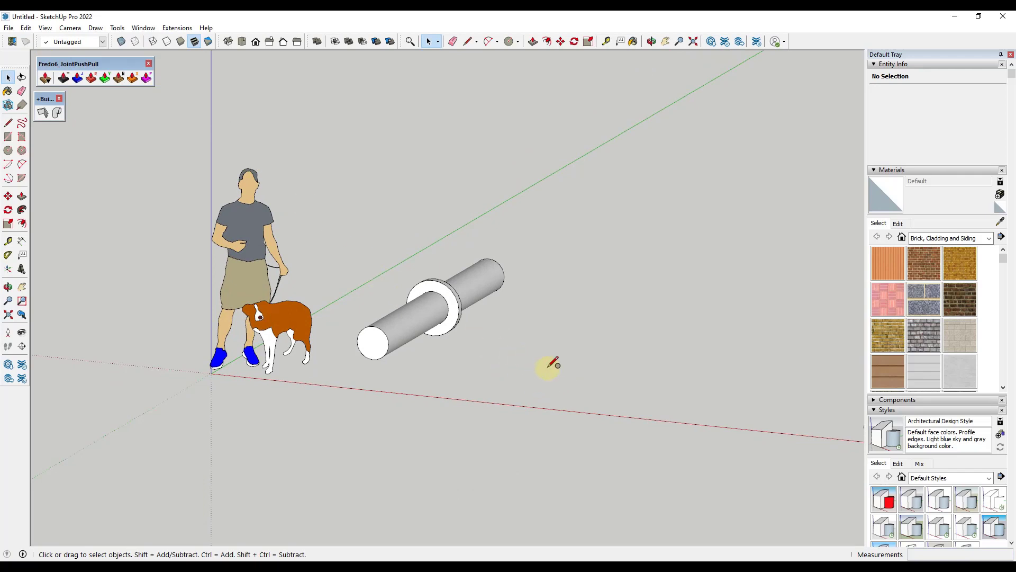
Step: Draw a second vertical circle beside the flanged pipe and extrude it into a cylinder about 15' long
key("c")
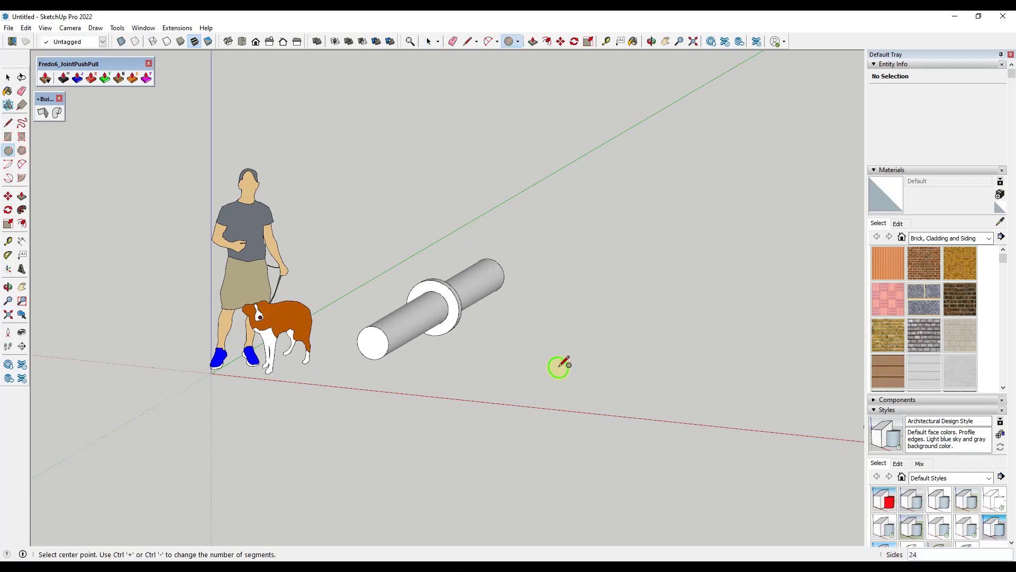
left_click(557, 356)
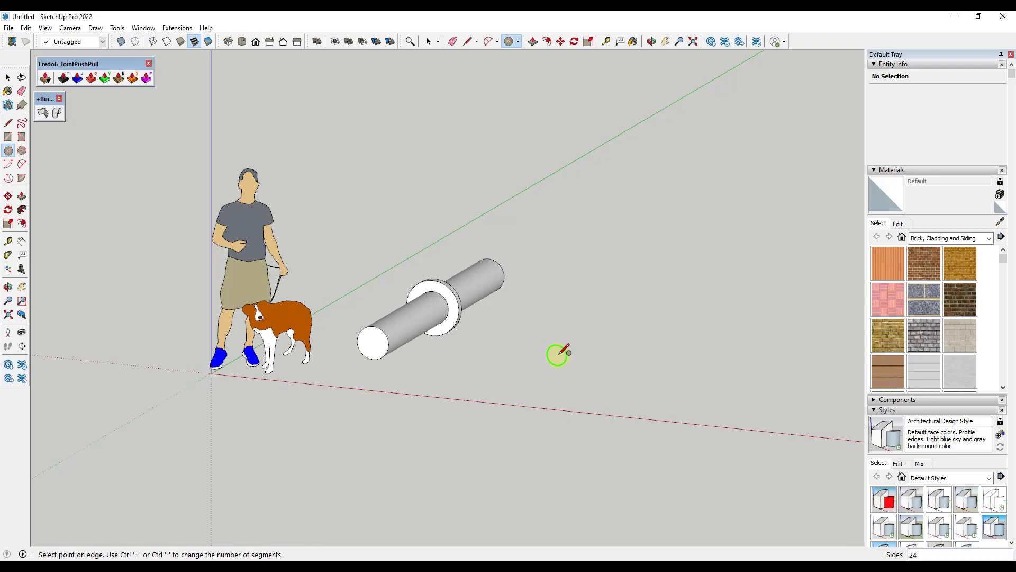
left_click(573, 353)
key("space")
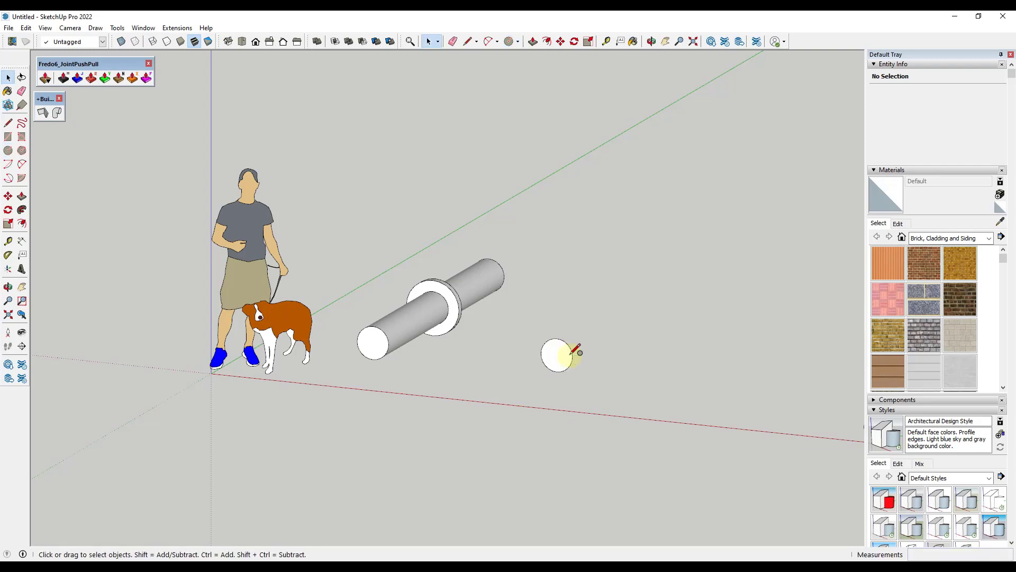
key("p")
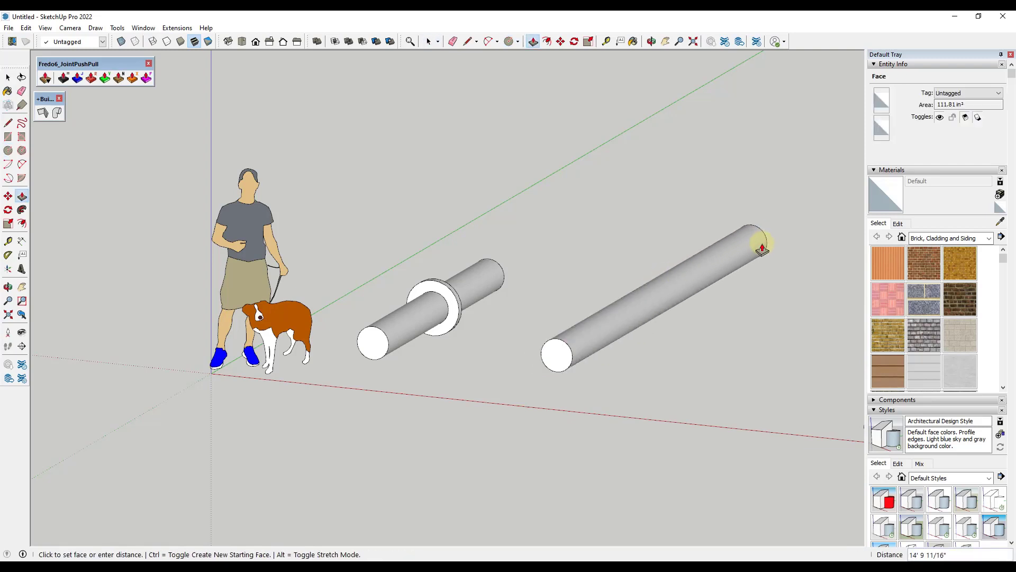
left_click(767, 245)
key("space")
scroll(619, 270, "down", 2)
middle_click_drag(619, 270, 519, 298, "shift")
scroll(610, 301, "up", 4)
scroll(623, 236, "down", 2)
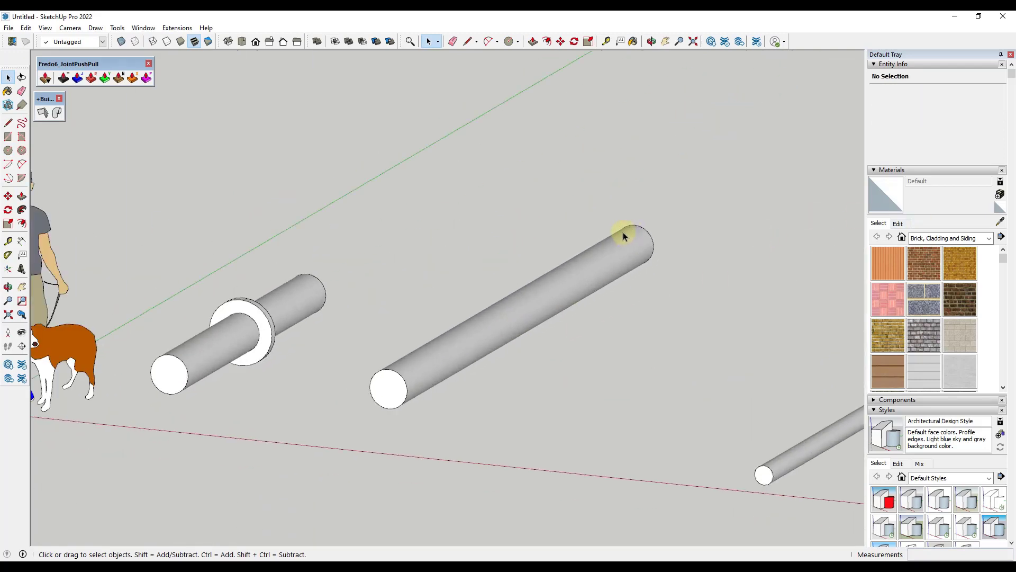
middle_click_drag(624, 236, 573, 309)
scroll(572, 309, "up", 1)
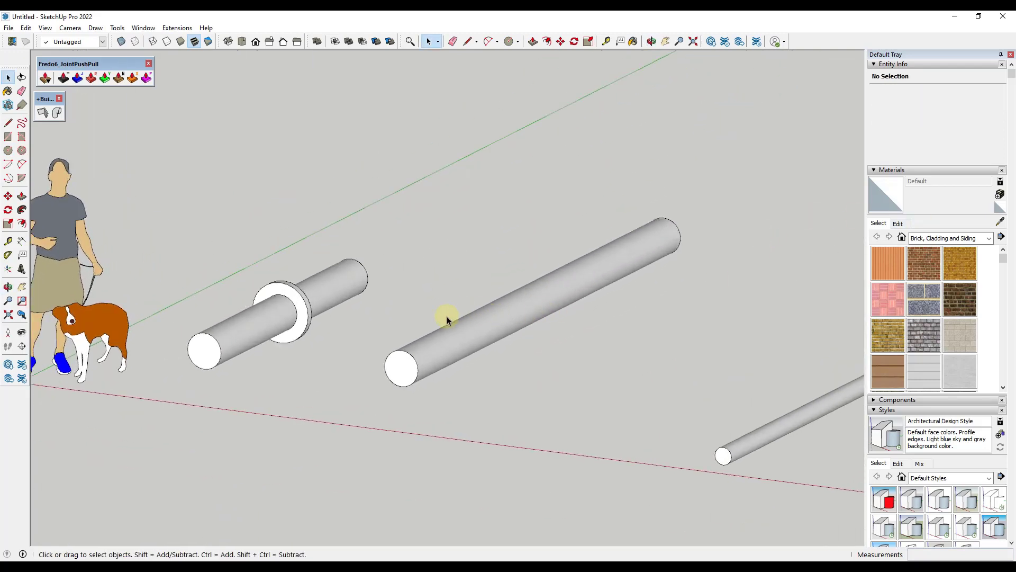
left_click(408, 367)
key("m")
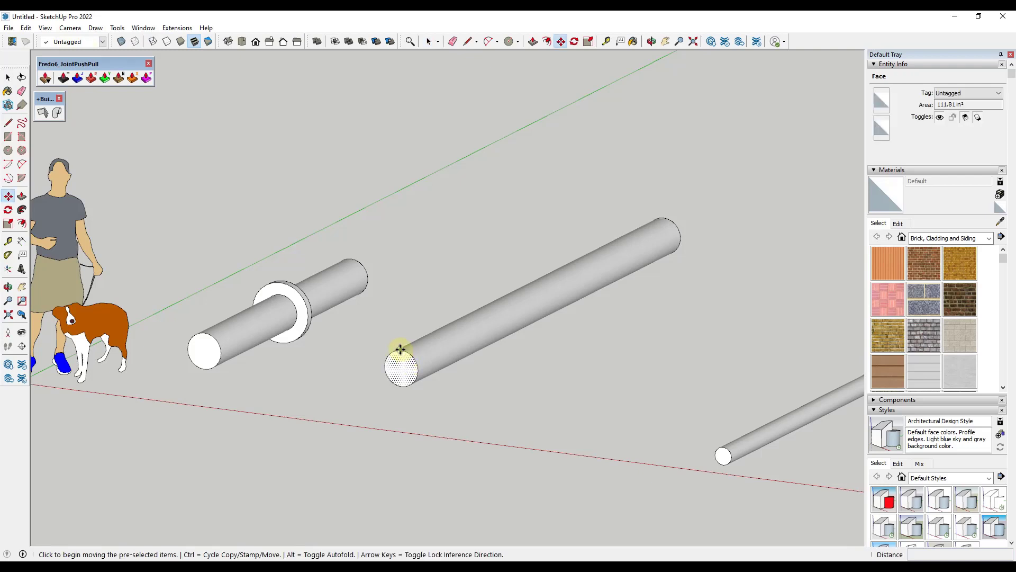
left_click(399, 348)
key("ctrl")
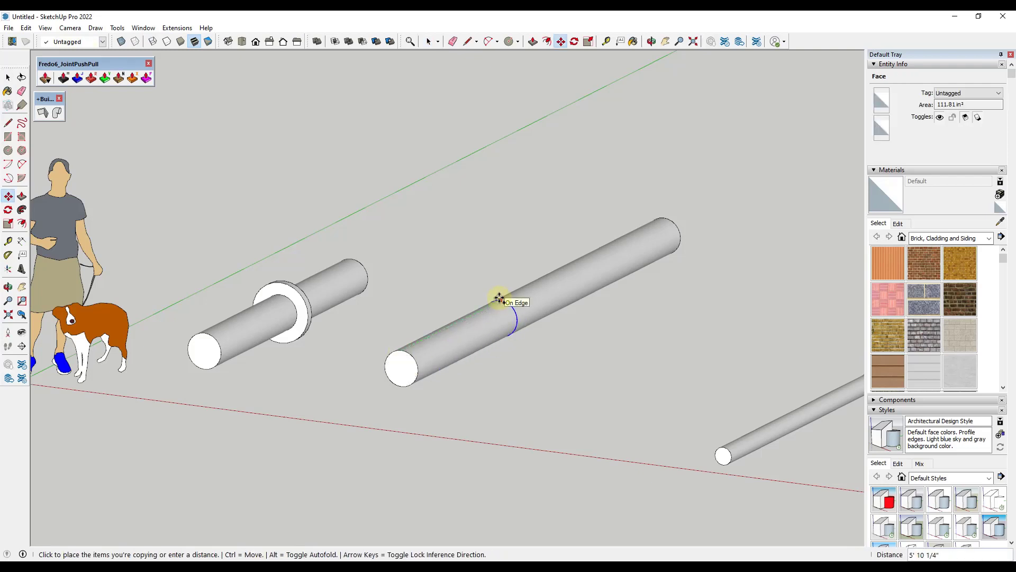
key("space")
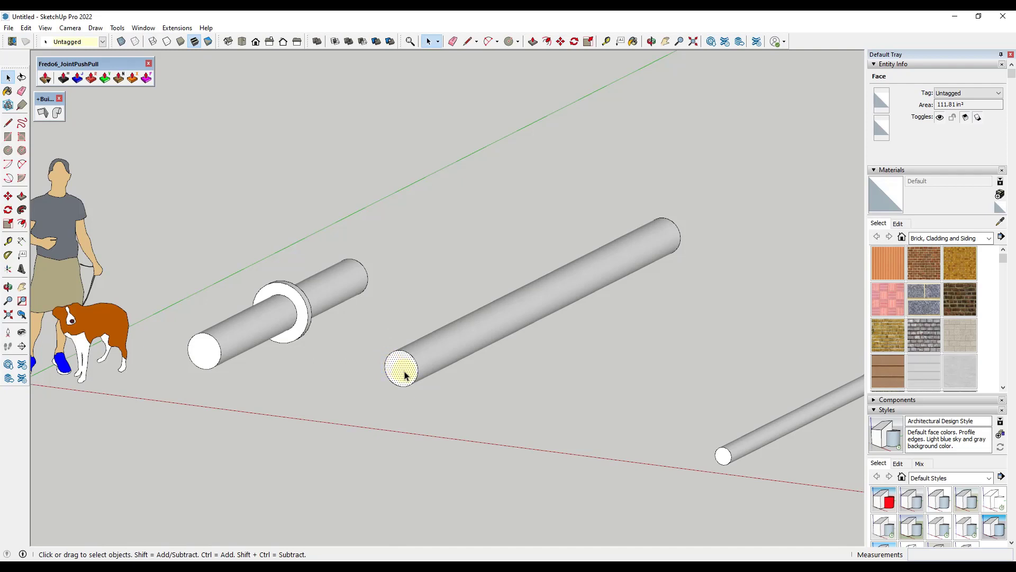
Step: Copy the near end face of the long cylinder about 5' 9" along its length as a circular edge
key("m")
left_click(401, 348)
key("ctrl")
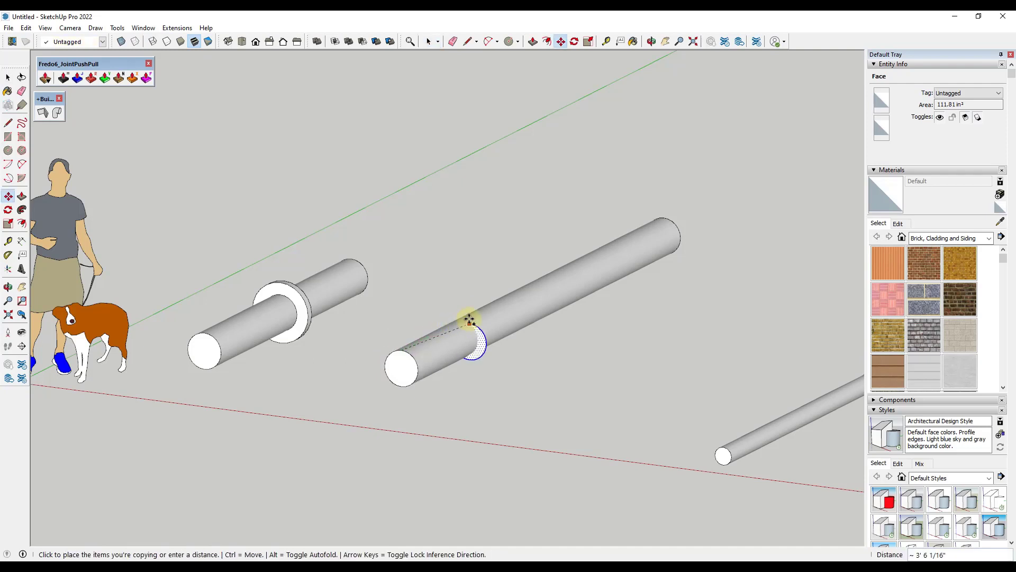
left_click(497, 303)
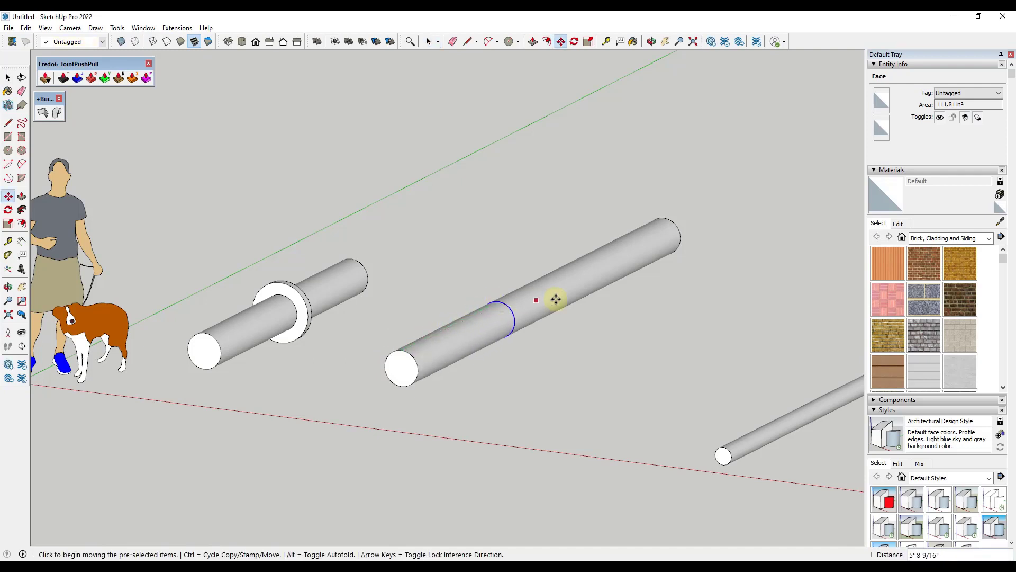
Step: Copy the circular edge on the long cylinder 4 inches farther along its length
scroll(519, 305, "up", 3)
left_click(464, 304)
key("ctrl")
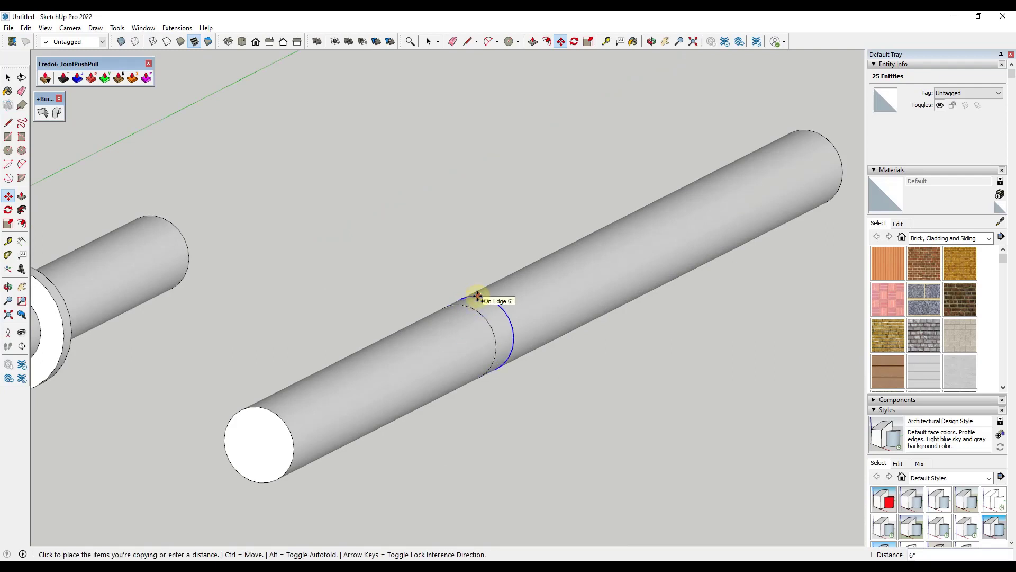
key("Escape")
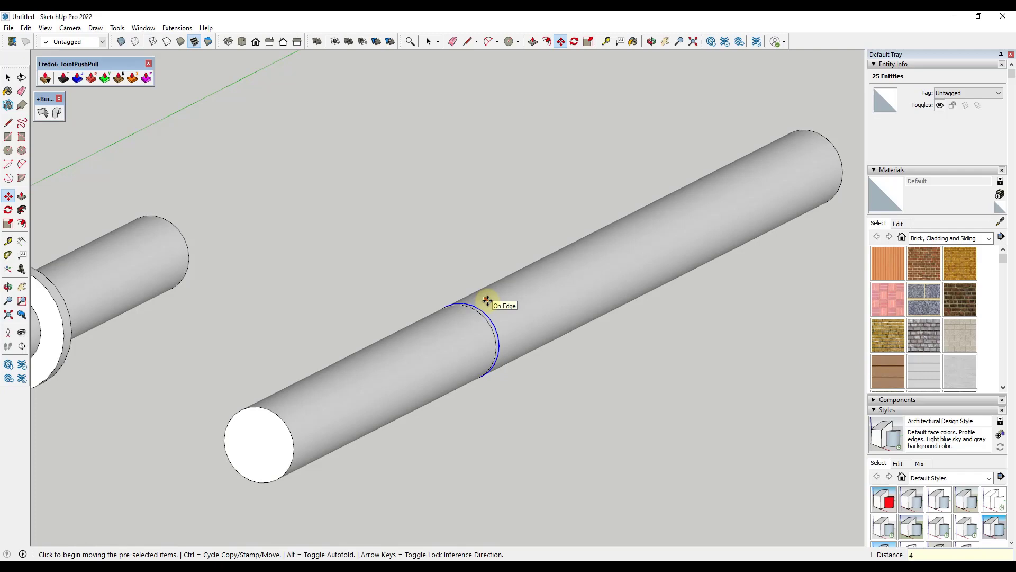
key("Return")
Step: Copy the narrow band with its edges about 8' 7" toward the cylinder's far end, dividing the distance into two equal spacings
key("space")
left_click(497, 323)
scroll(496, 325, "down", 2)
middle_click_drag(573, 323, 510, 411)
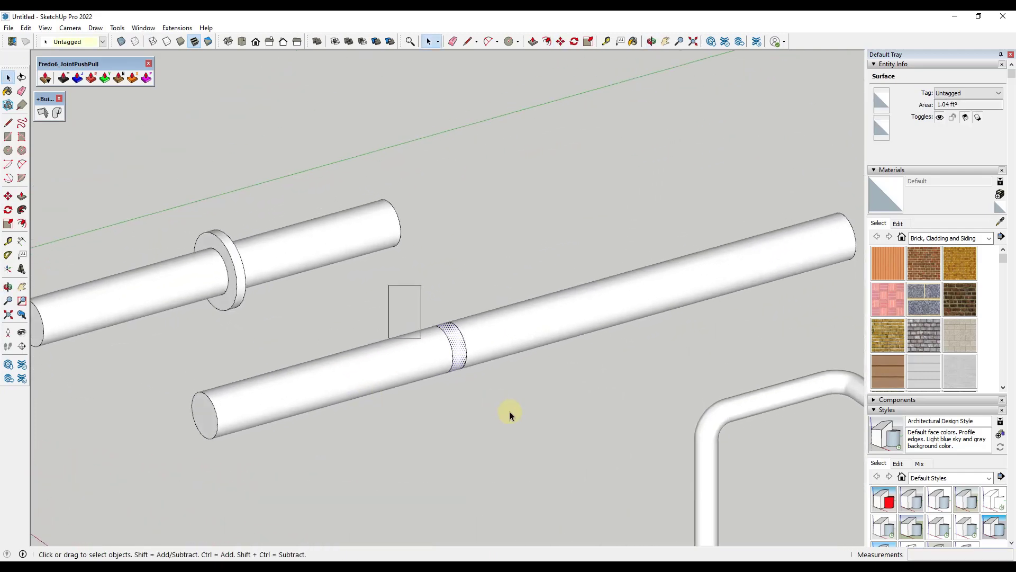
key("m")
left_click(456, 327)
key("ctrl")
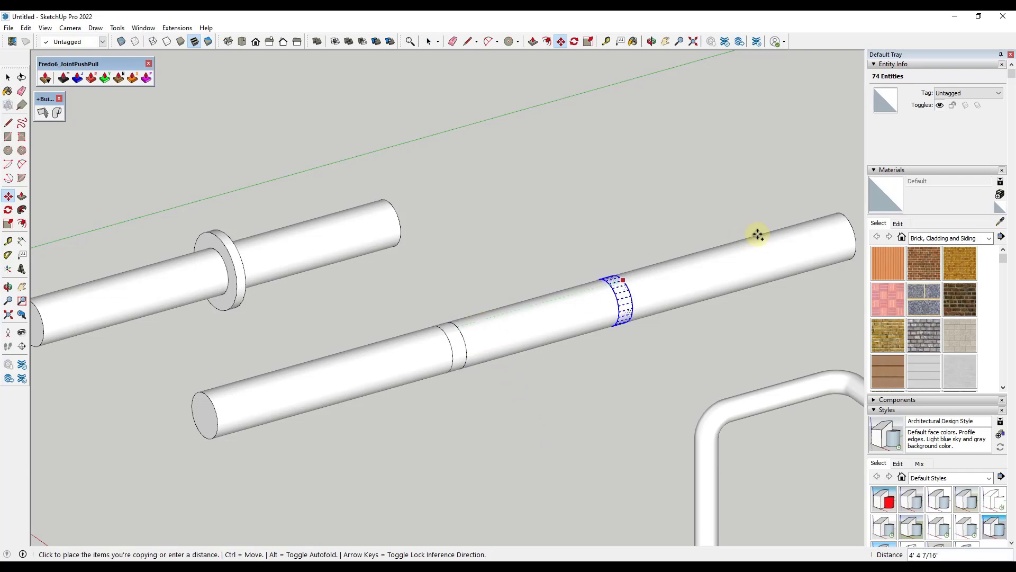
left_click(820, 215)
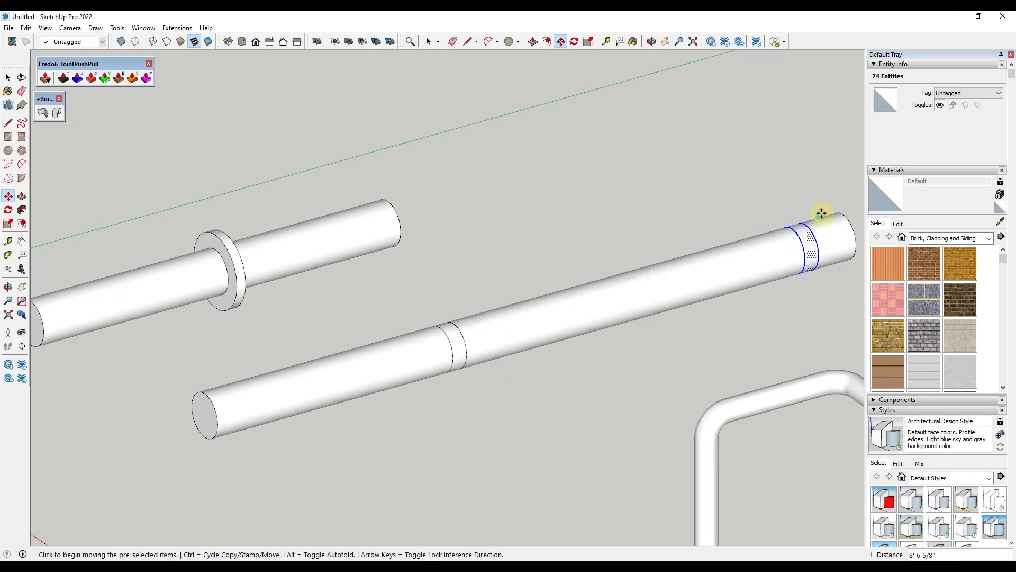
type("/2")
key("Return")
key("space")
left_click(809, 212)
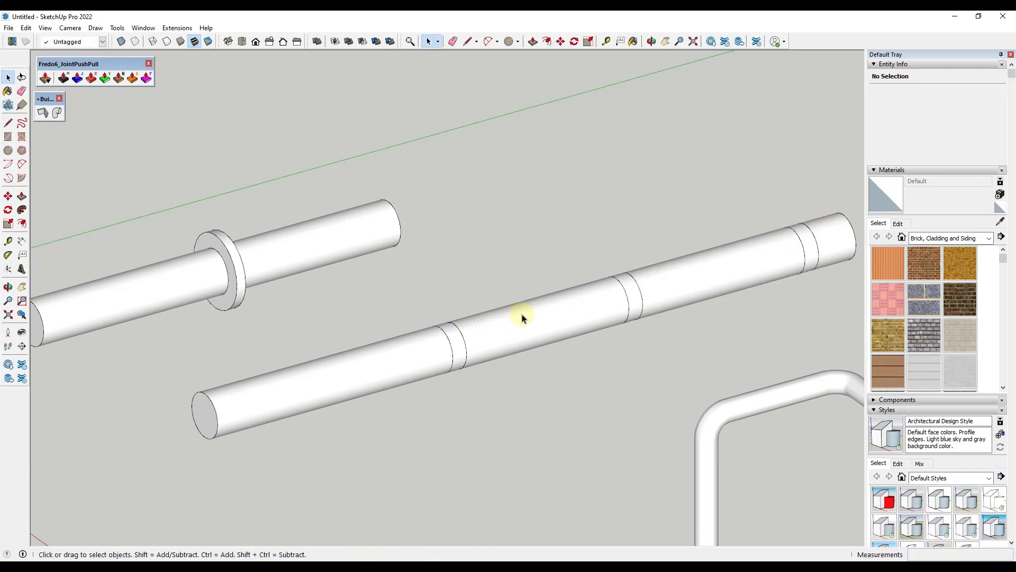
middle_click_drag(584, 302, 678, 256)
scroll(722, 233, "up", 2)
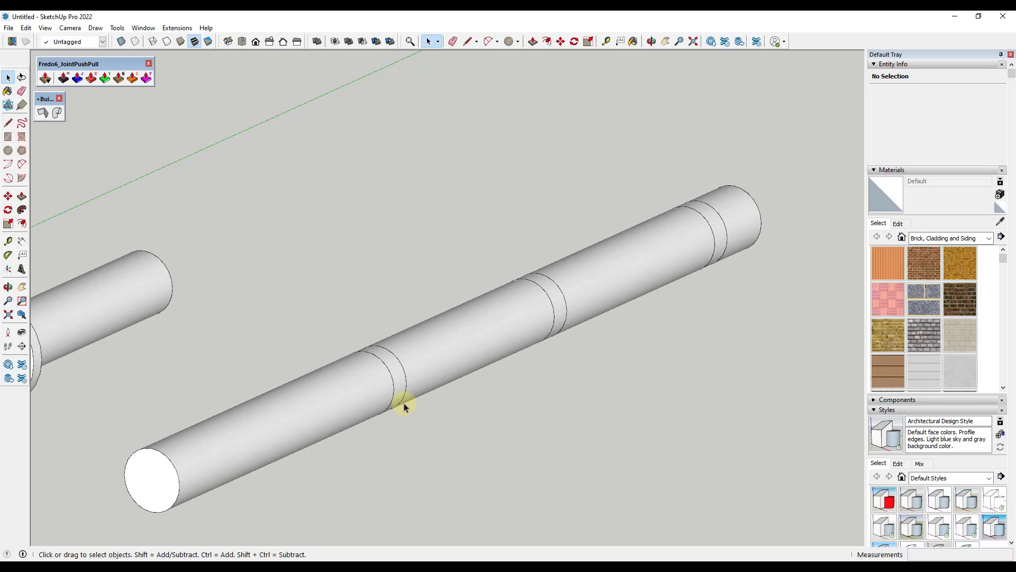
scroll(752, 213, "down", 1)
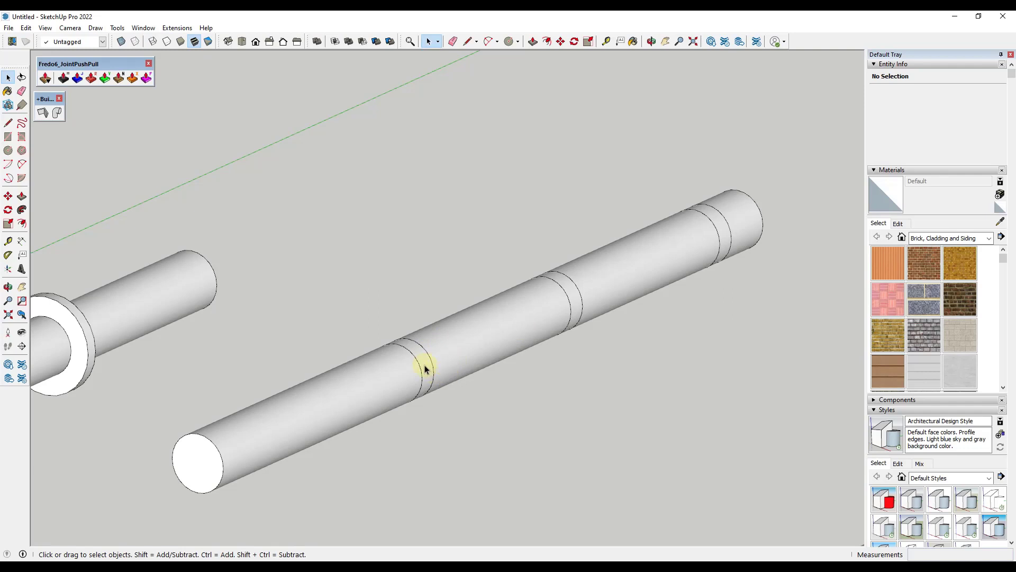
Step: Thicken the three narrow bands on the long cylinder outward about 1 13/16" with Joint Push Pull
left_click(569, 295)
left_click(720, 231, "ctrl")
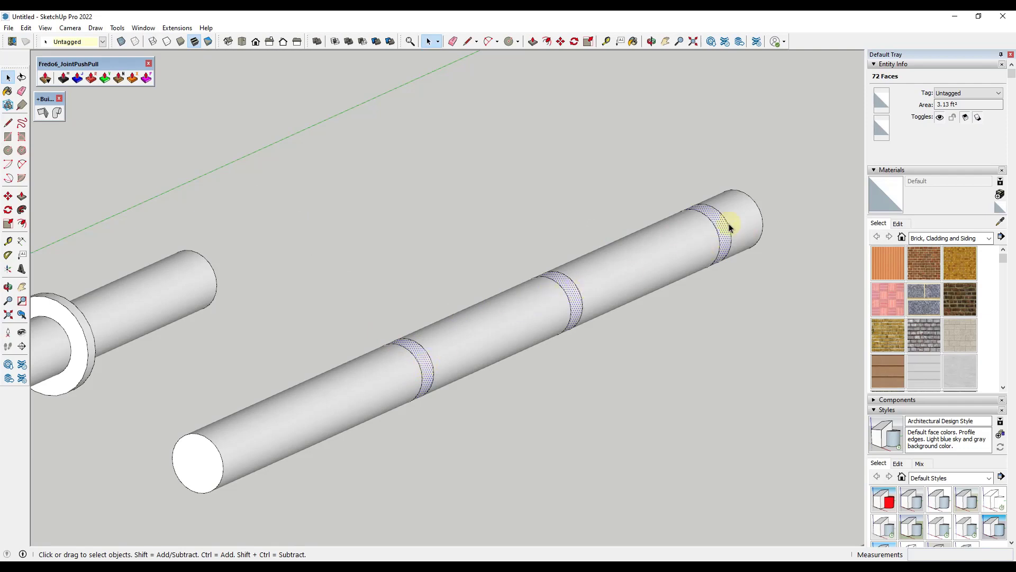
left_click(78, 80)
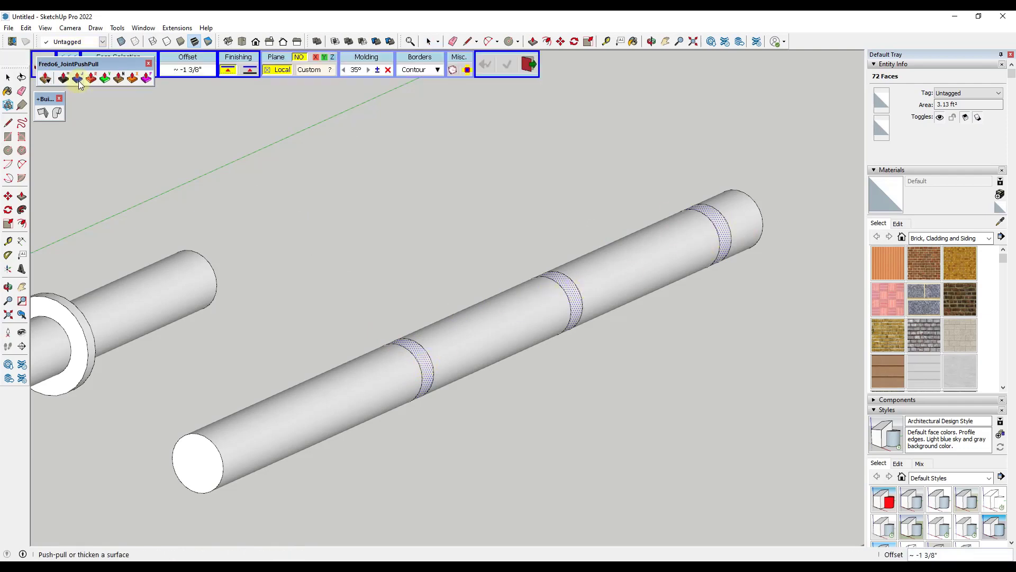
left_click_drag(70, 64, 113, 99)
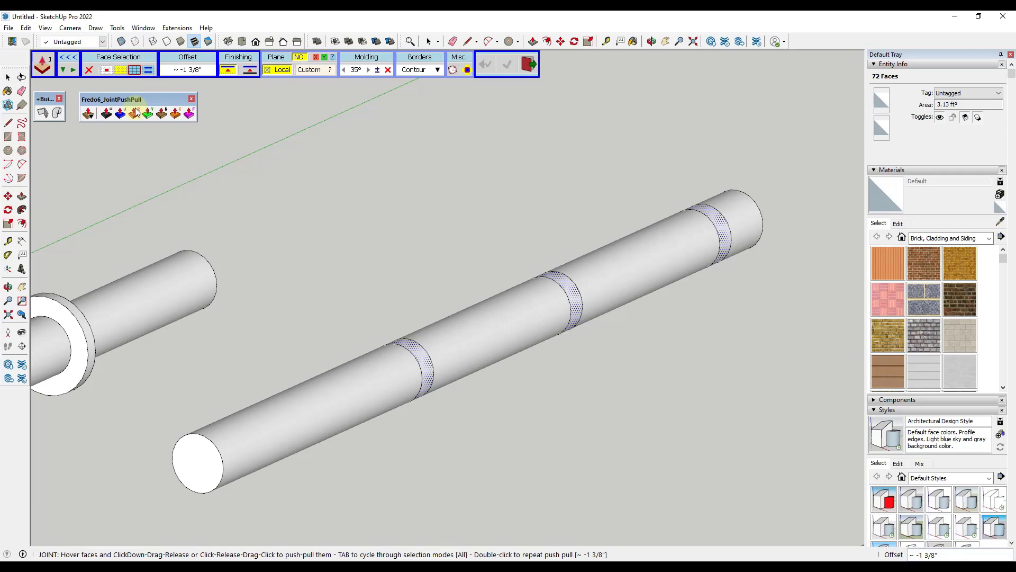
left_click(576, 304)
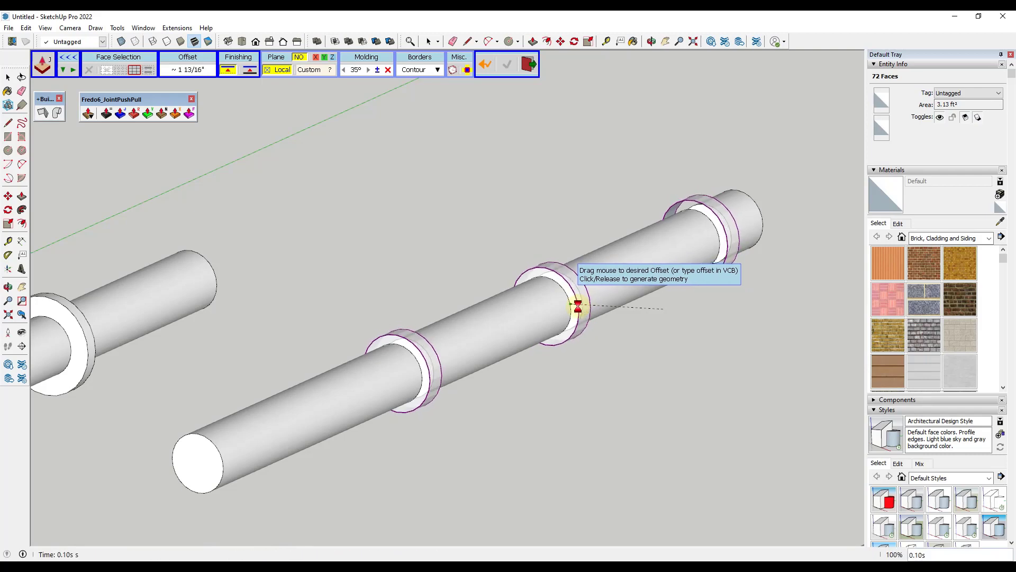
left_click(578, 305)
left_click(609, 326)
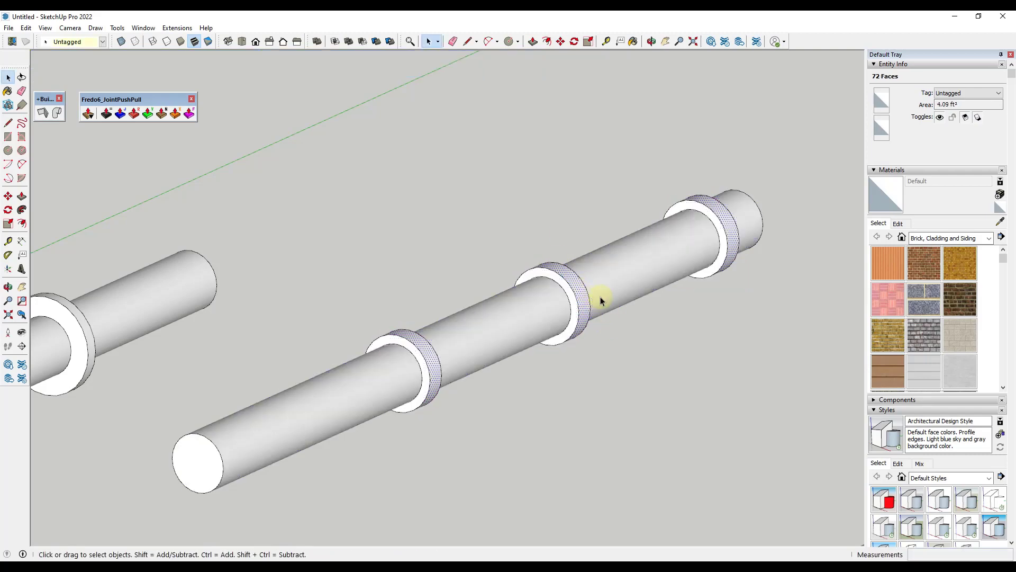
Step: Examine the flanges and pipe surfaces on the long cylinder to see how their faces are connected
scroll(600, 296, "down", 5)
middle_click_drag(652, 265, 657, 218)
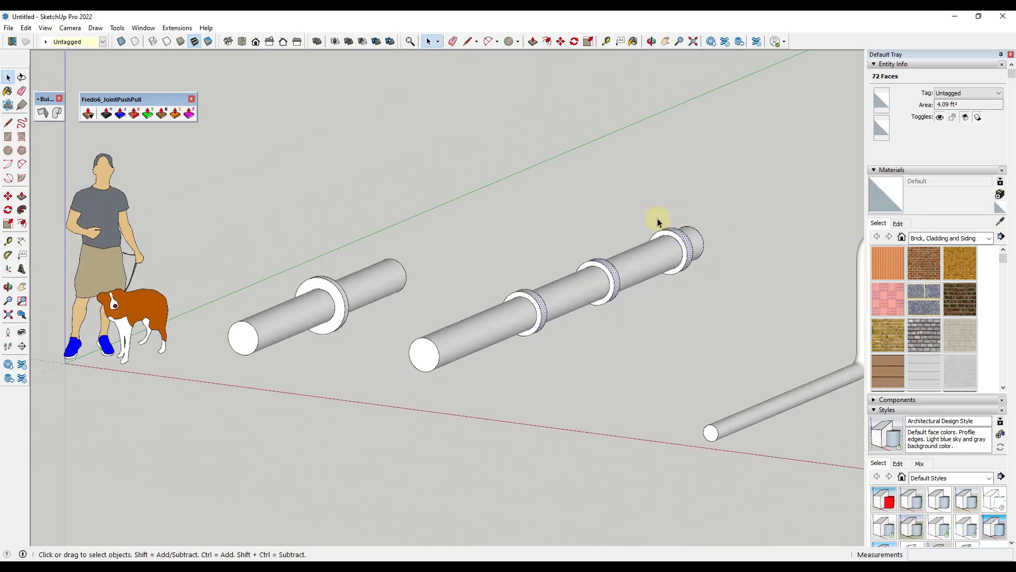
scroll(657, 218, "up", 3)
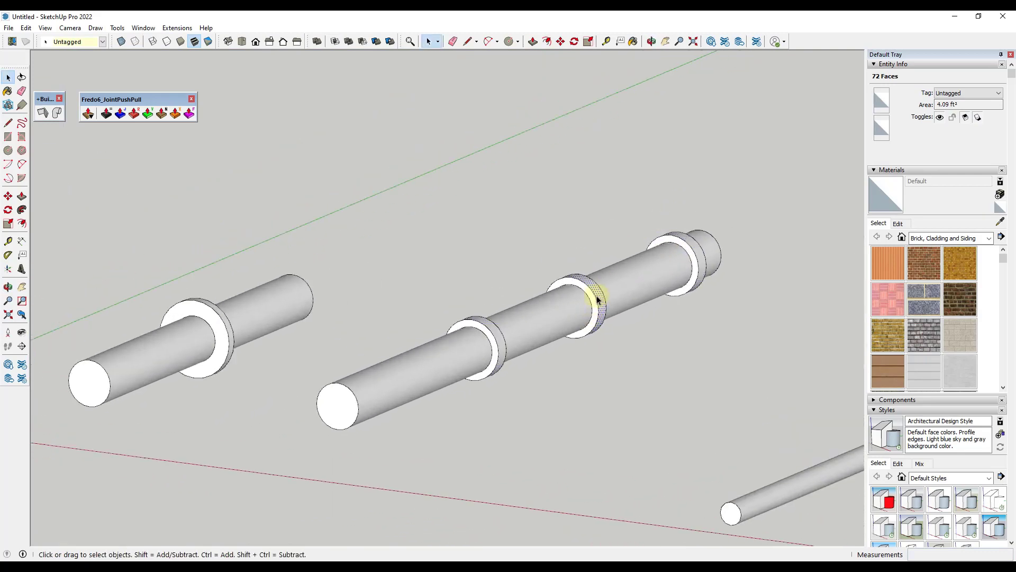
left_click(577, 312)
left_click(594, 298)
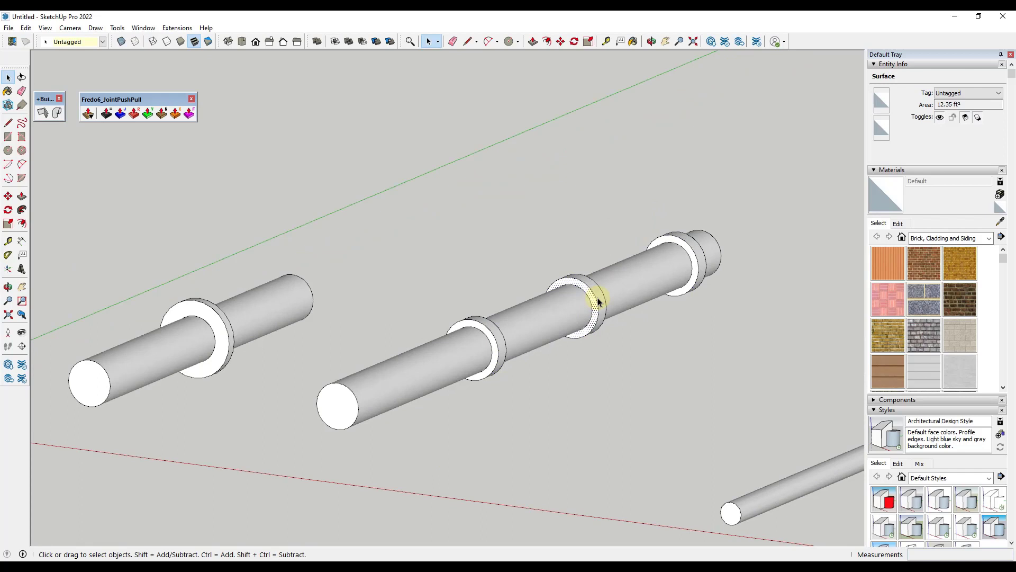
left_click(630, 275)
left_click(692, 259)
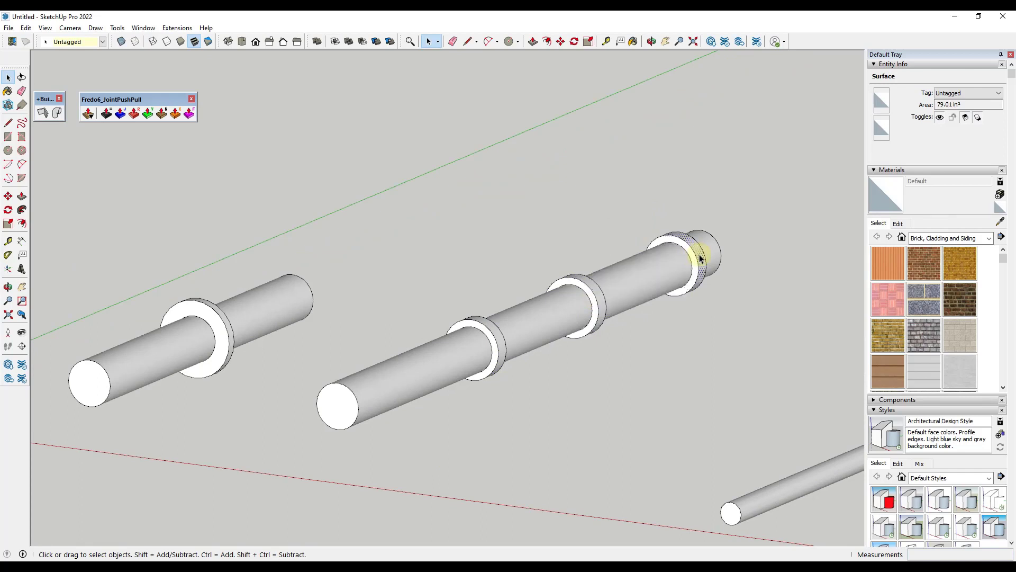
scroll(581, 268, "down", 4)
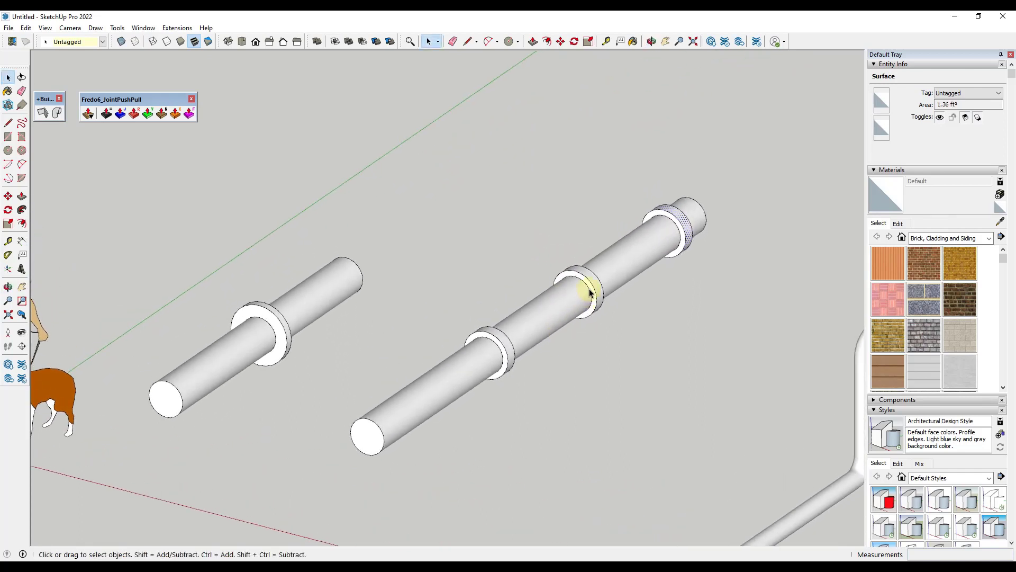
Step: Undo the flange thickening and extrude the three bands outward again about 1 7/8" with Joint Push Pull, generating each flange as a group
key("ctrl+z")
left_click(594, 279, "shift")
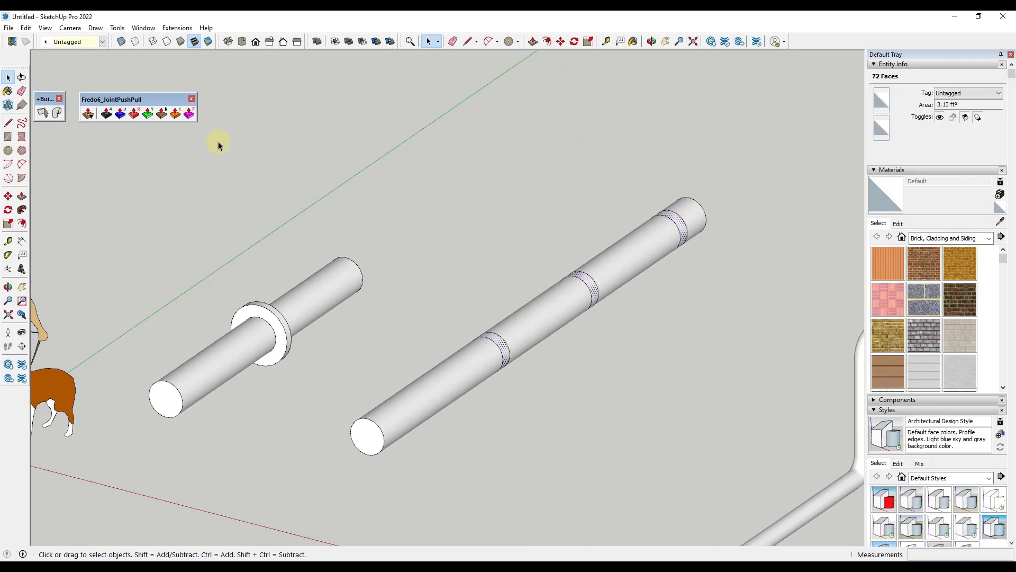
left_click(107, 113)
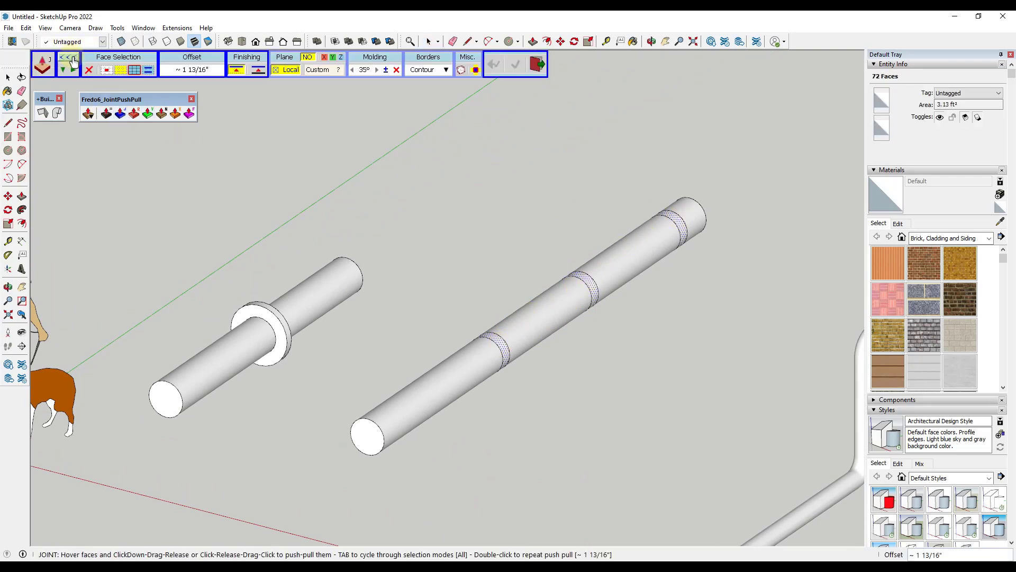
left_click(72, 60)
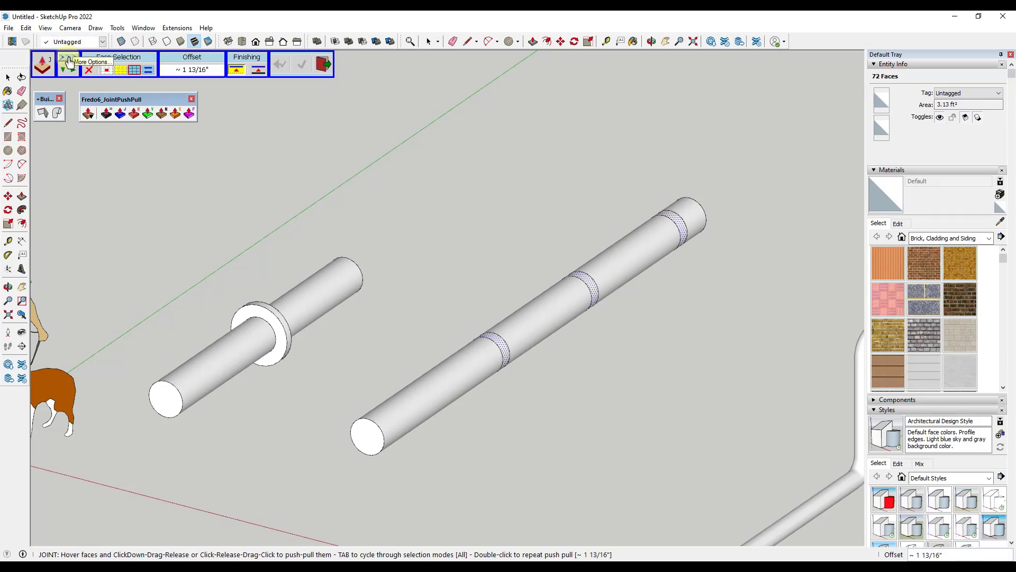
left_click(67, 61)
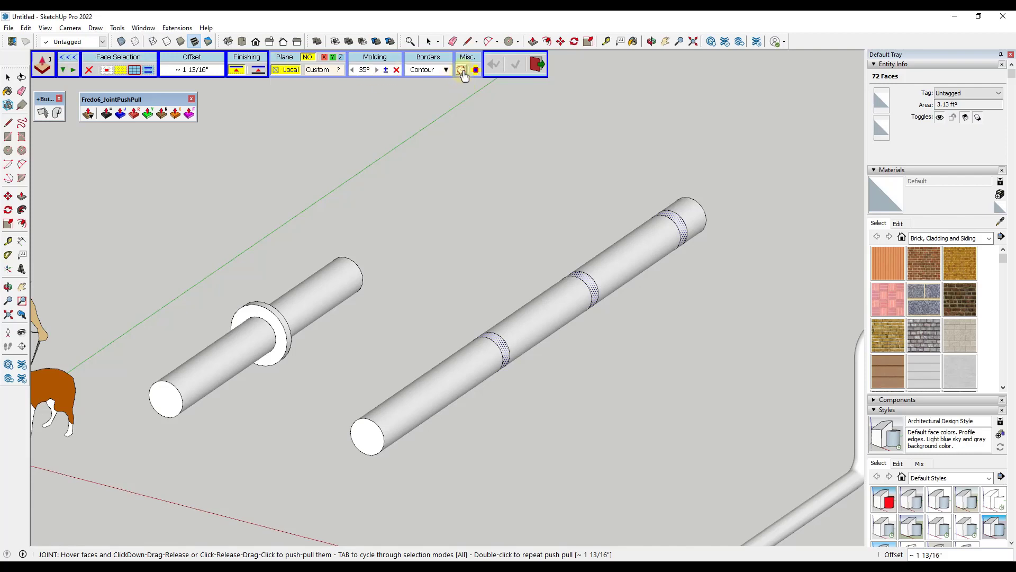
left_click(598, 300)
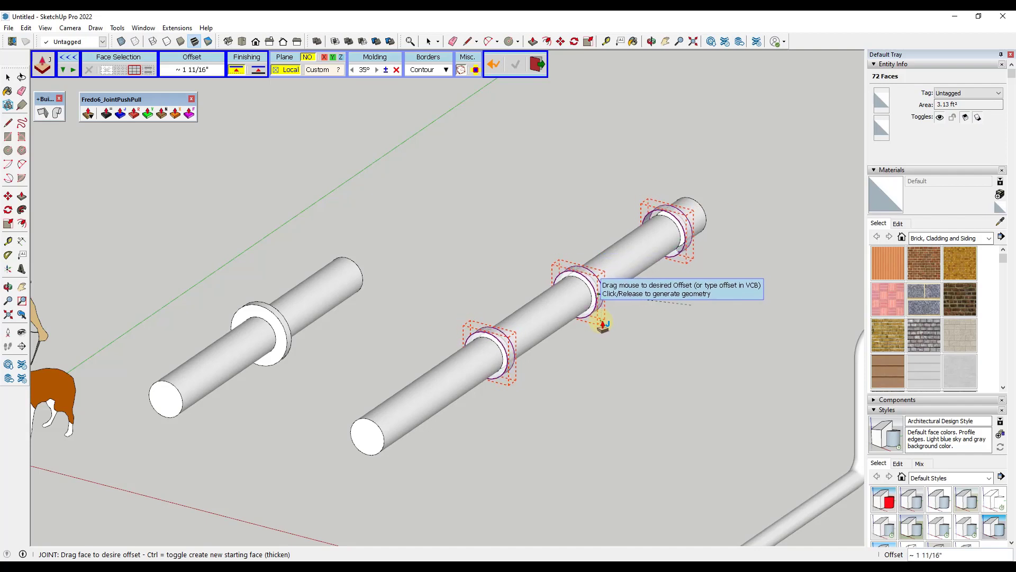
left_click(603, 323)
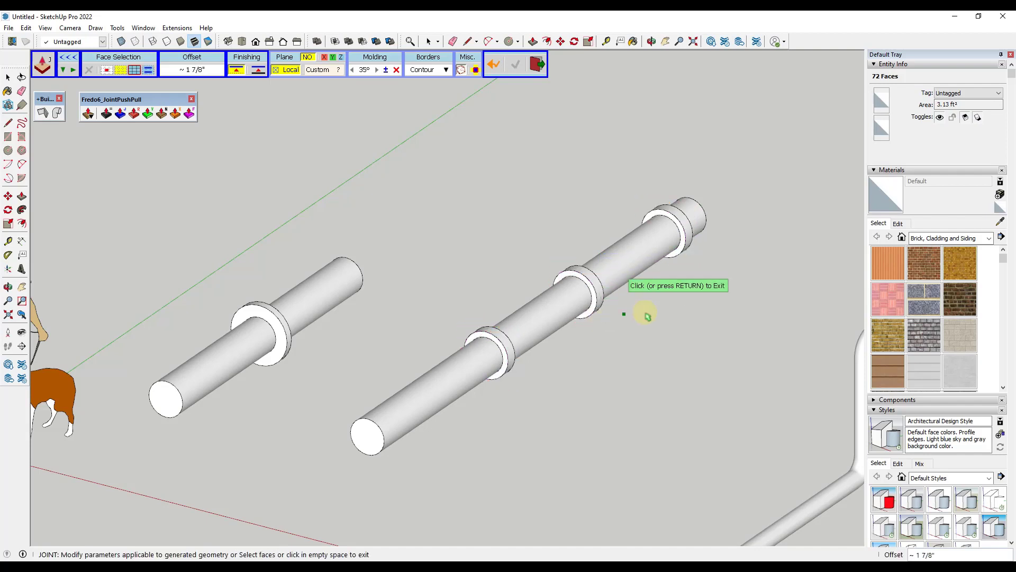
middle_click_drag(646, 316, 595, 278)
key("space")
Step: Check whether each flange on the long pipe can be selected as a group separate from the pipe
left_click(482, 350)
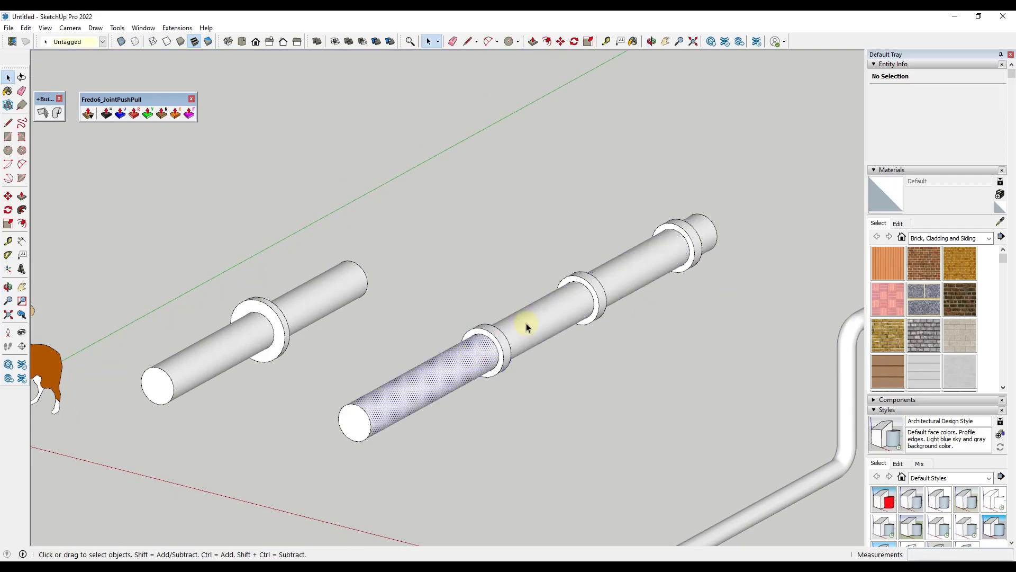
left_click(525, 322)
left_click(600, 287)
left_click(500, 342)
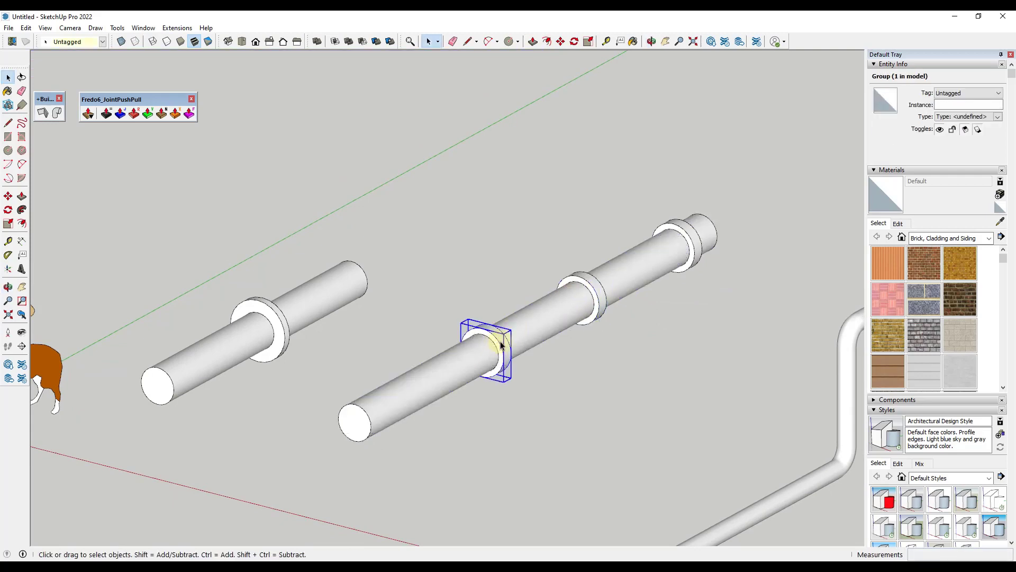
left_click(597, 291)
left_click(688, 237)
scroll(664, 244, "down", 3)
scroll(533, 329, "up", 2)
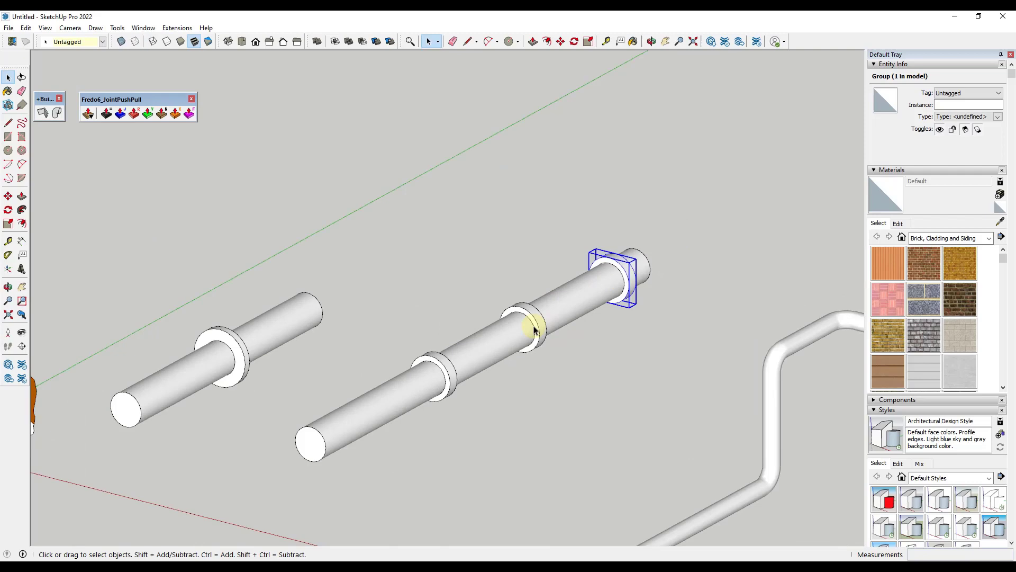
Step: Copy the nearest flange group on the long pipe directly against its own far side
scroll(533, 329, "up", 3)
middle_click_drag(517, 317, 495, 334)
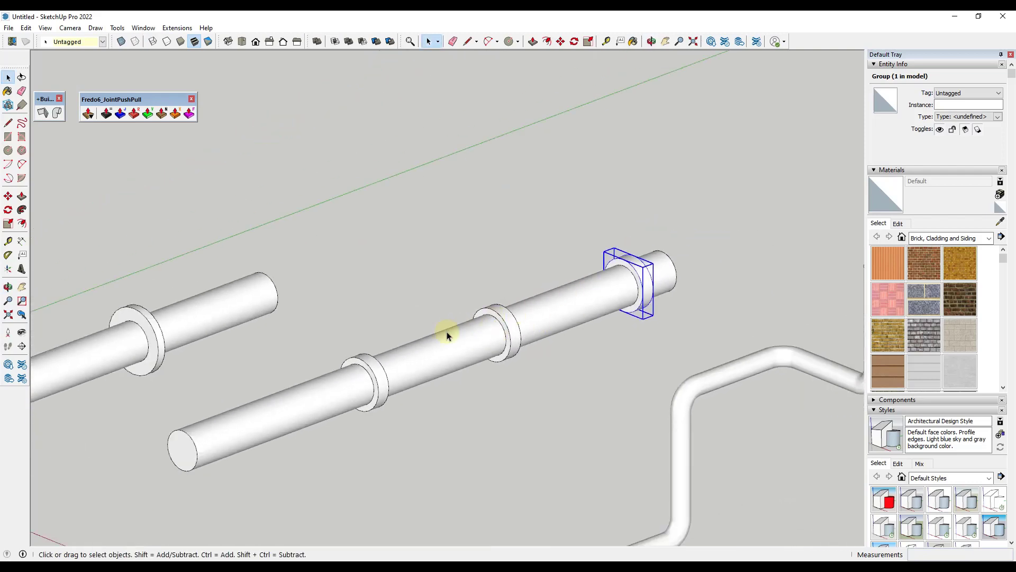
left_click(371, 369)
scroll(365, 373, "down", 2)
scroll(363, 370, "up", 2)
key("m")
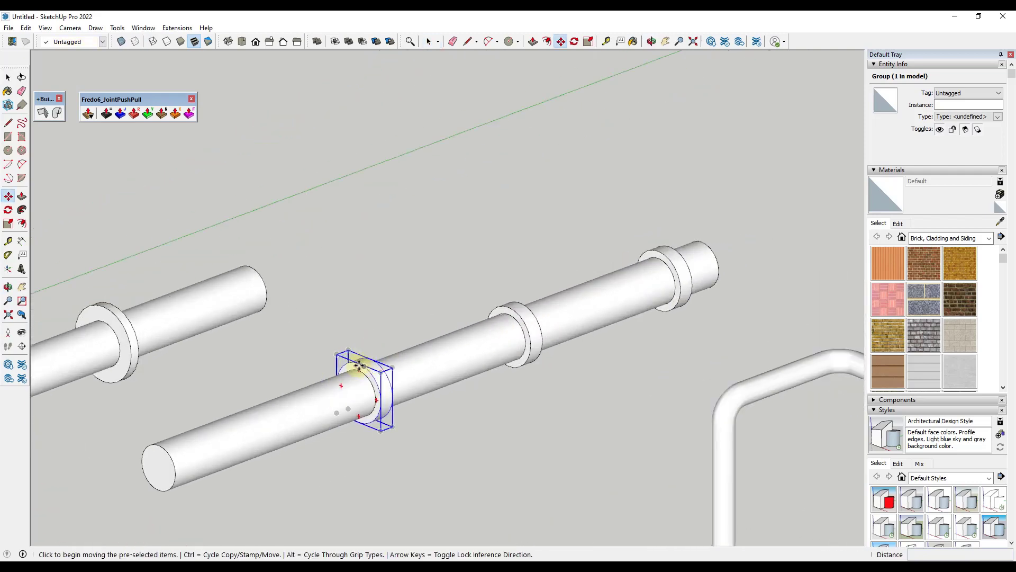
key("ctrl")
left_click(359, 365)
left_click(527, 321)
key("space")
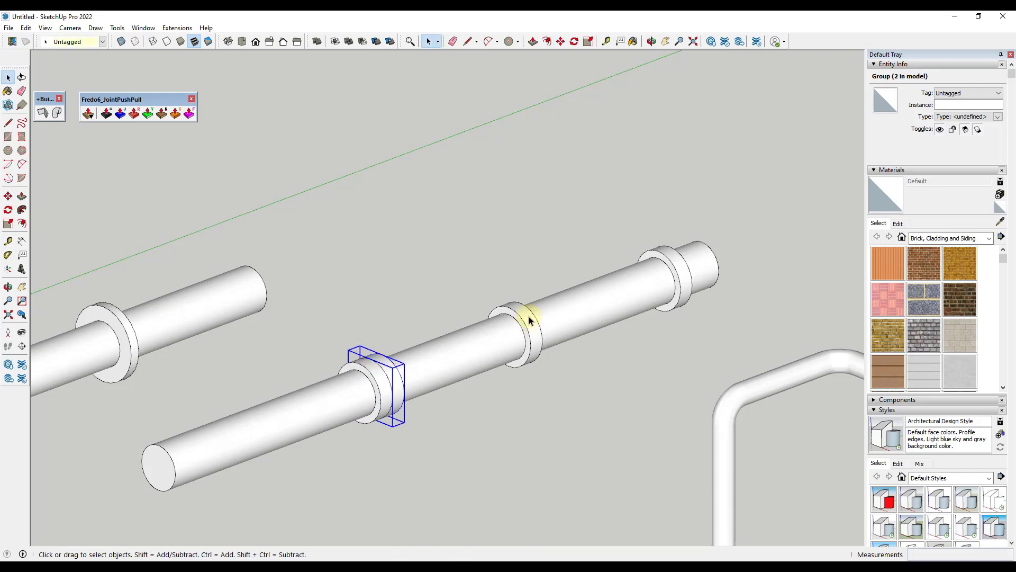
Step: Copy the middle flange group 4" toward the pipe's near end so the two flanges touch
left_click(528, 319)
key("m")
left_click(518, 302)
key("ctrl")
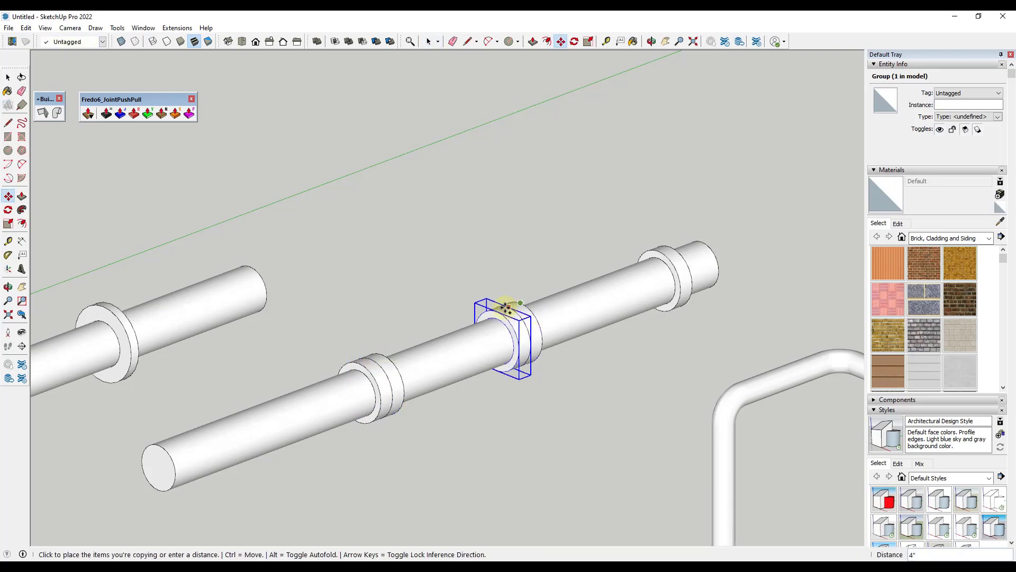
left_click(506, 307)
key("space")
Step: Copy the farthest flange group toward the pipe's near end so it sits directly against the original
left_click(679, 263)
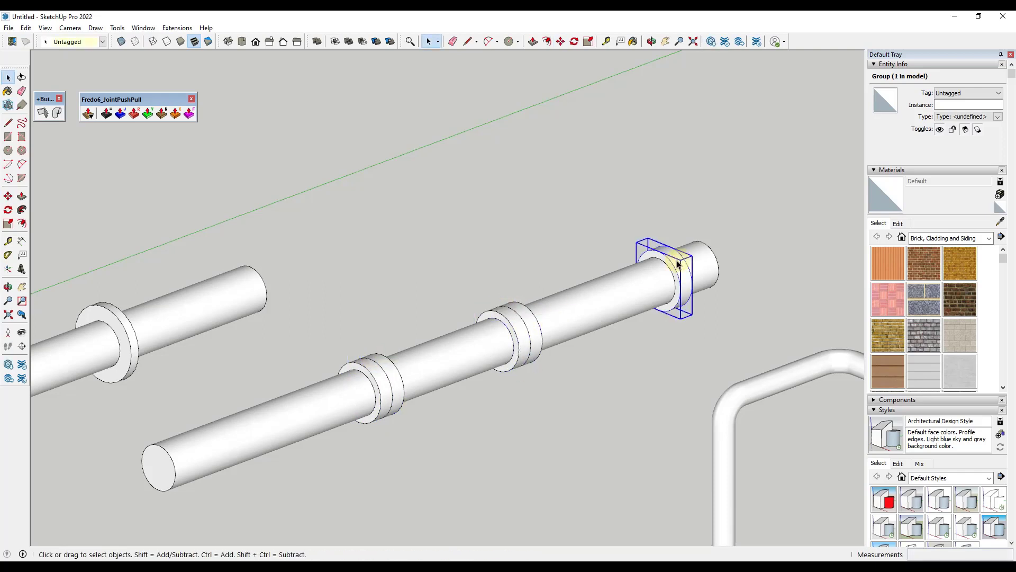
key("m")
left_click(678, 259)
left_click(679, 254)
key("space")
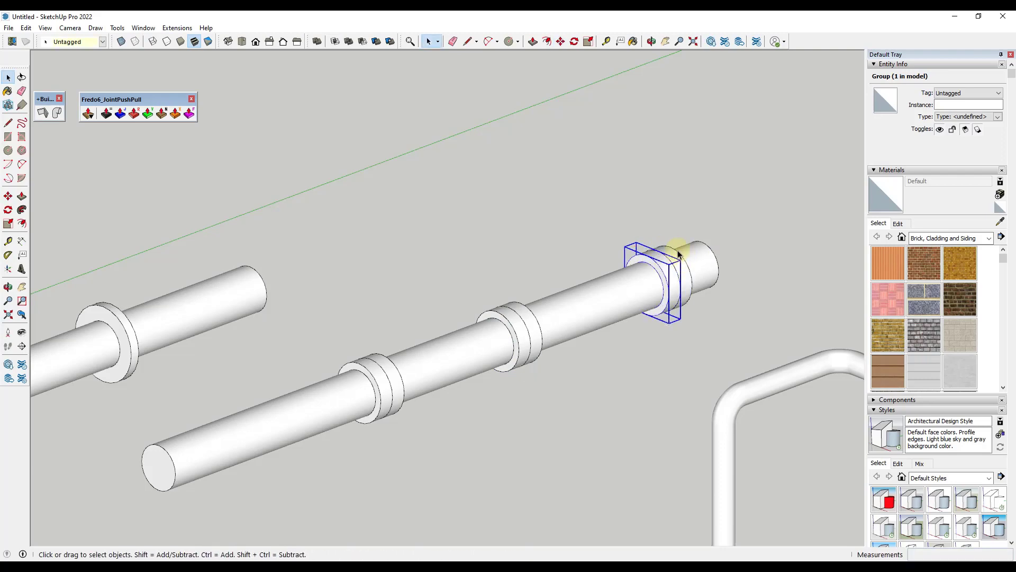
Step: Copy the near end face of the bent pipe a short way along its first straight run as a circular edge
scroll(545, 289, "down", 6)
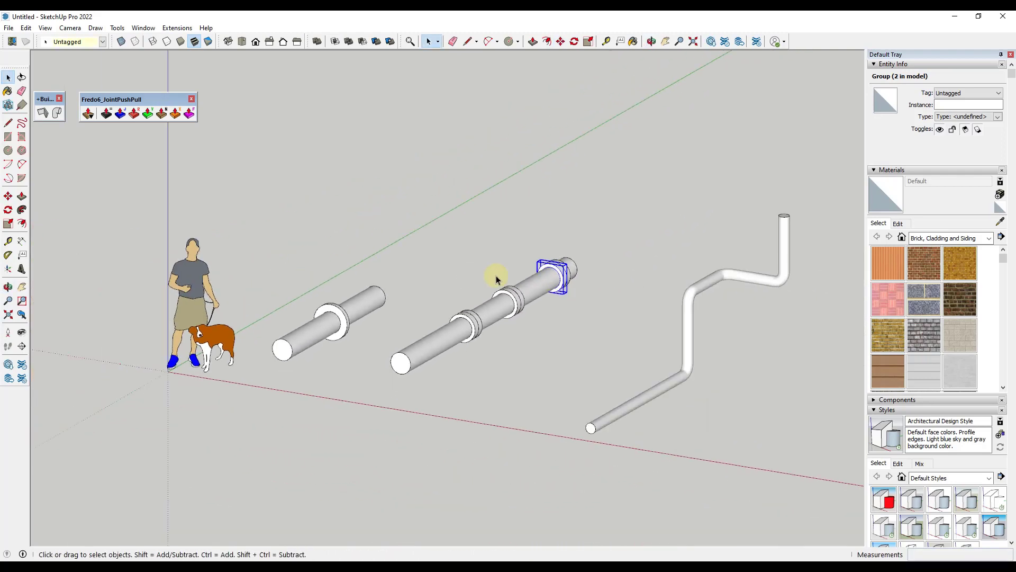
scroll(599, 316, "up", 2)
left_click(633, 433)
scroll(496, 398, "down", 2)
scroll(713, 337, "up", 3)
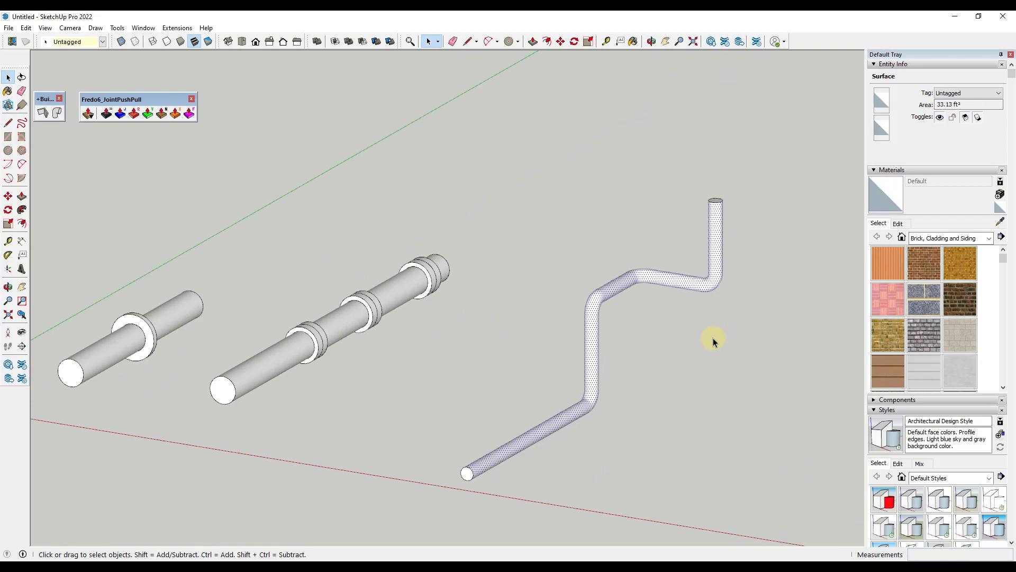
scroll(635, 233, "down", 2)
scroll(687, 311, "up", 2)
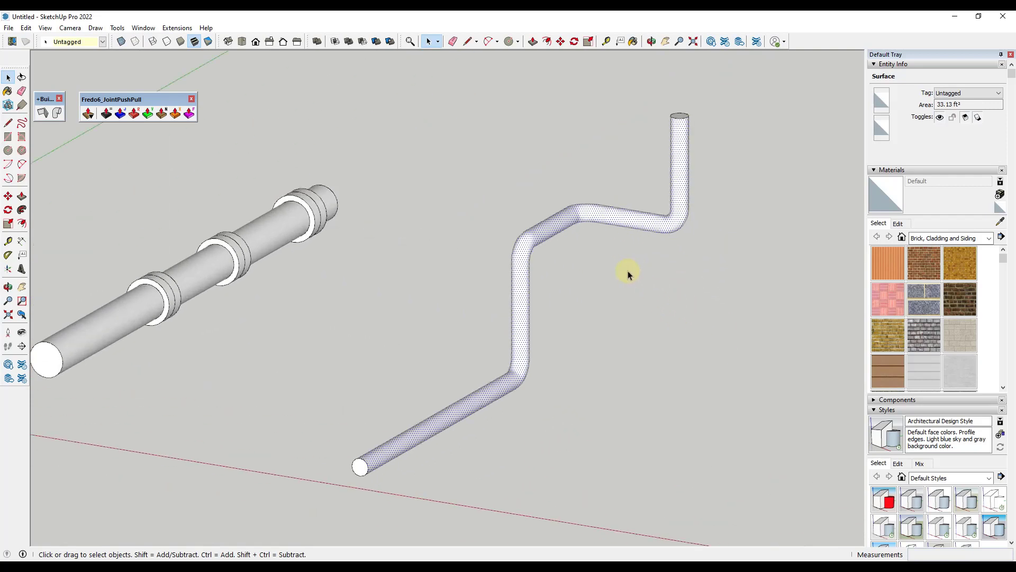
left_click(359, 467)
scroll(418, 458, "up", 3)
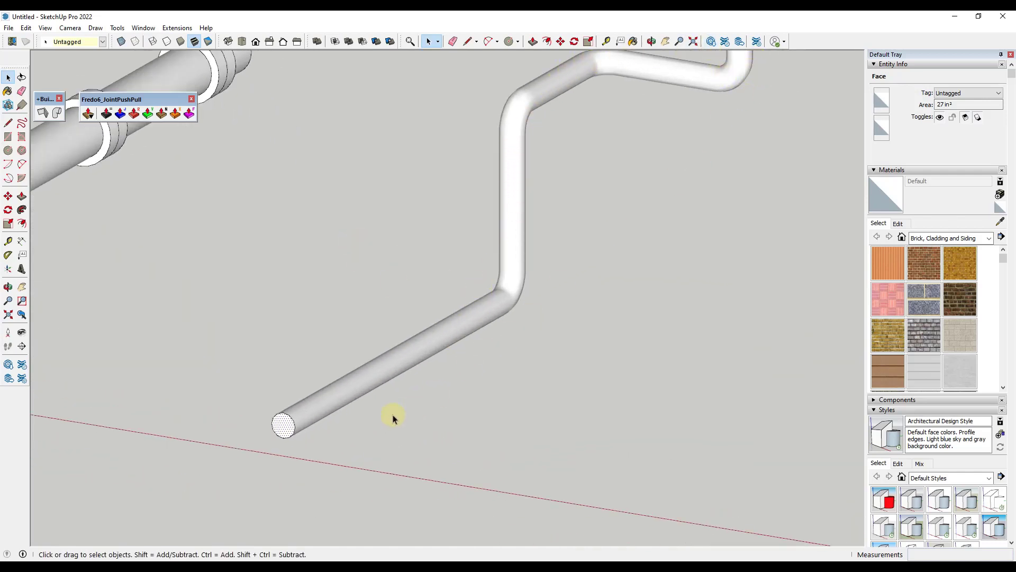
key("m")
left_click(284, 422)
key("ctrl")
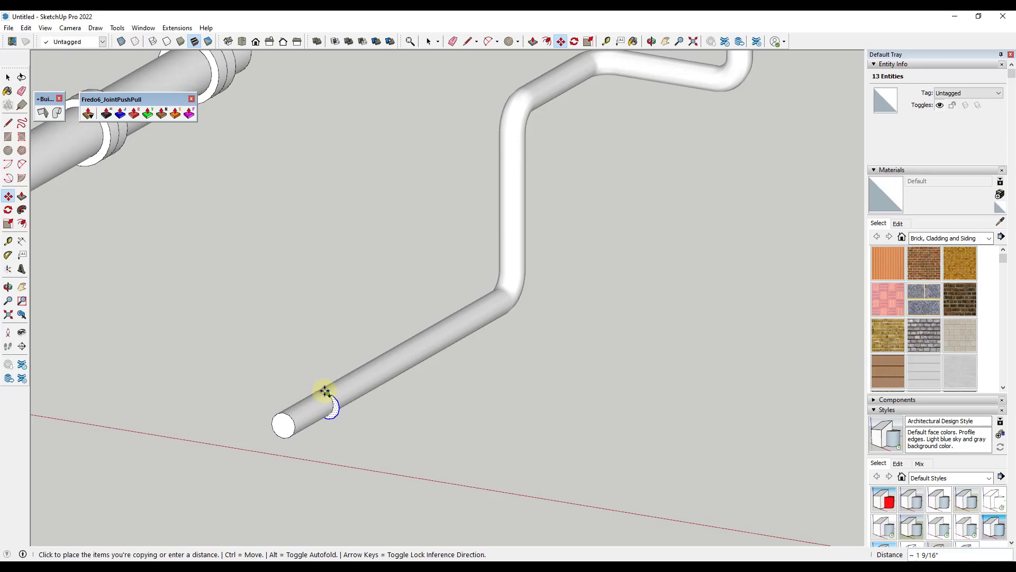
Step: Place a second copy of the bent pipe's circular edge about 2 11/16" farther along, forming a narrow band
scroll(324, 390, "up", 5)
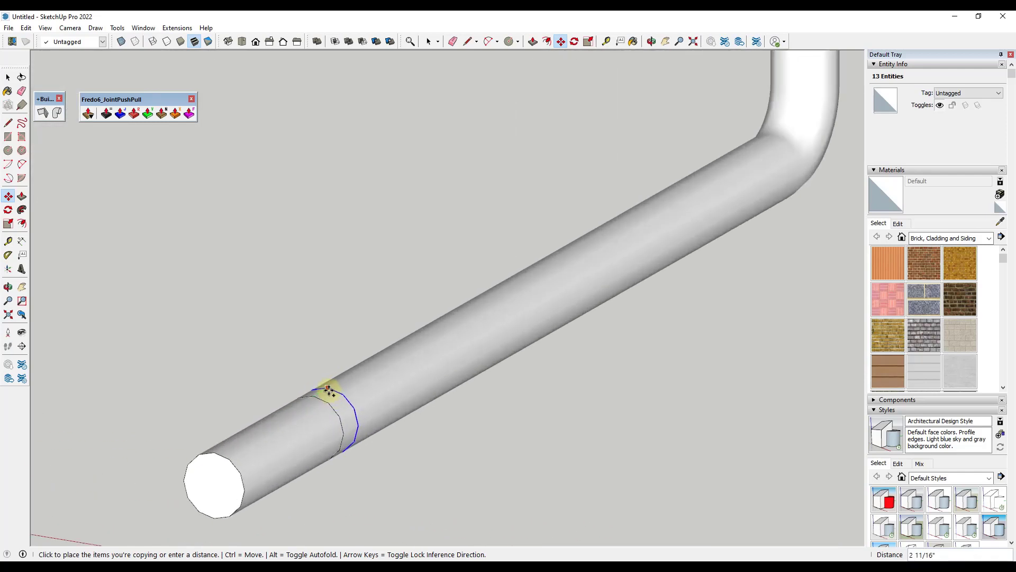
left_click(328, 391)
key("space")
Step: Copy the narrow band on the bent pipe about 2' 10 7/16" farther along its first straight run
left_click(339, 411)
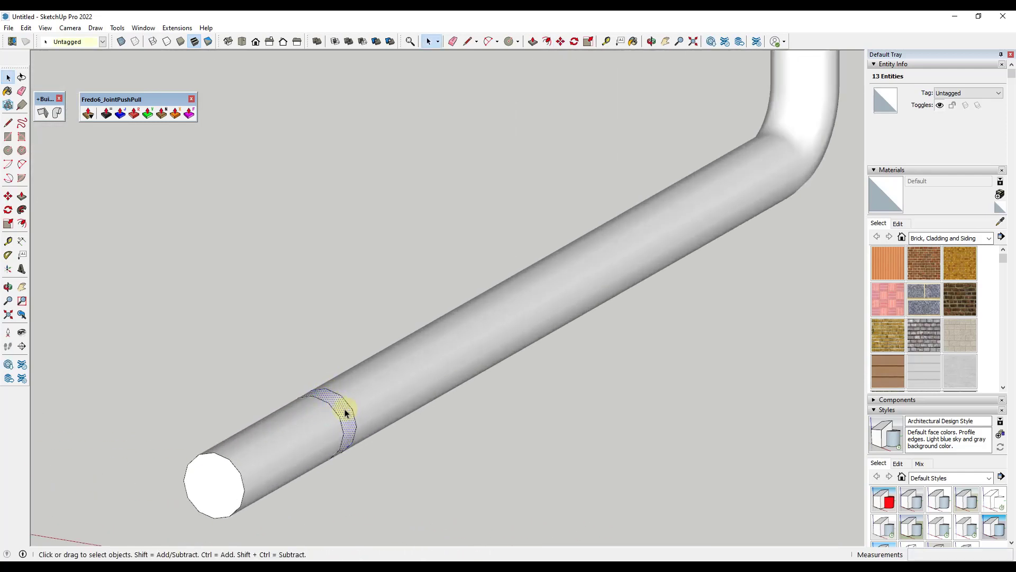
scroll(343, 409, "down", 3)
middle_click_drag(506, 379, 203, 341)
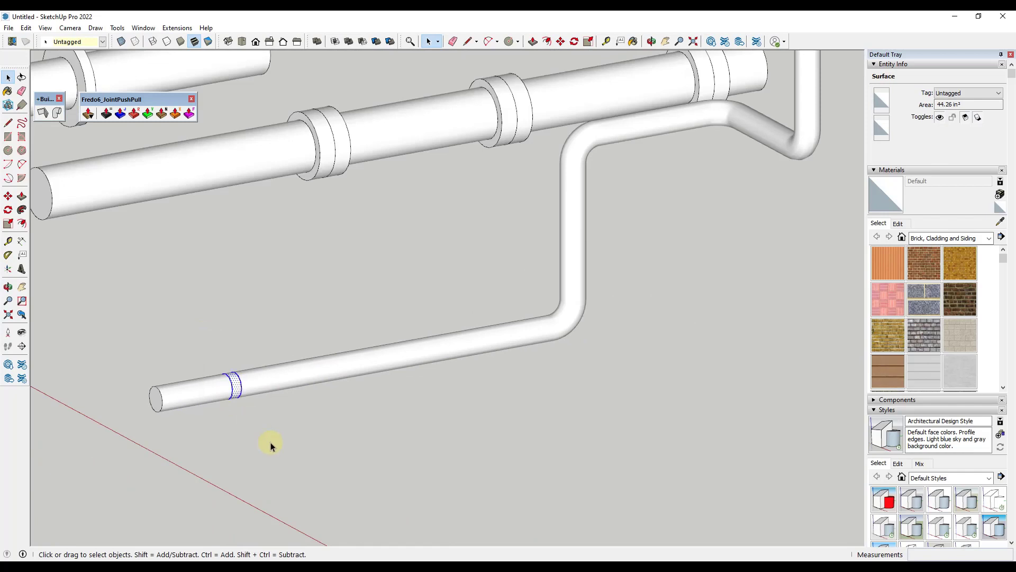
key("m")
left_click(240, 373)
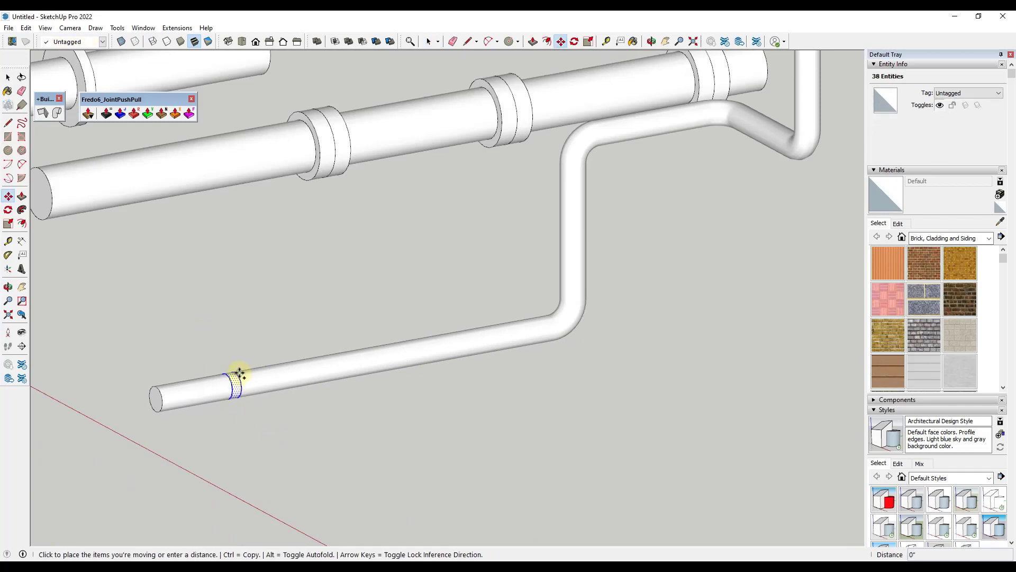
key("ctrl")
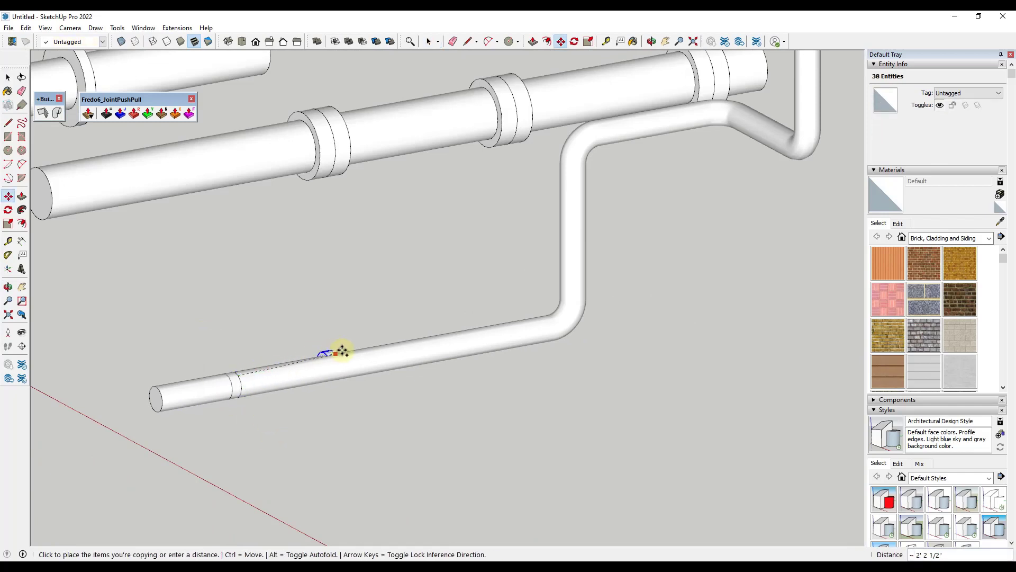
left_click(370, 352)
Step: Place a third band about 2' 9 5/16" past the second one, just before the bent pipe's first elbow
left_click(367, 351)
key("ctrl")
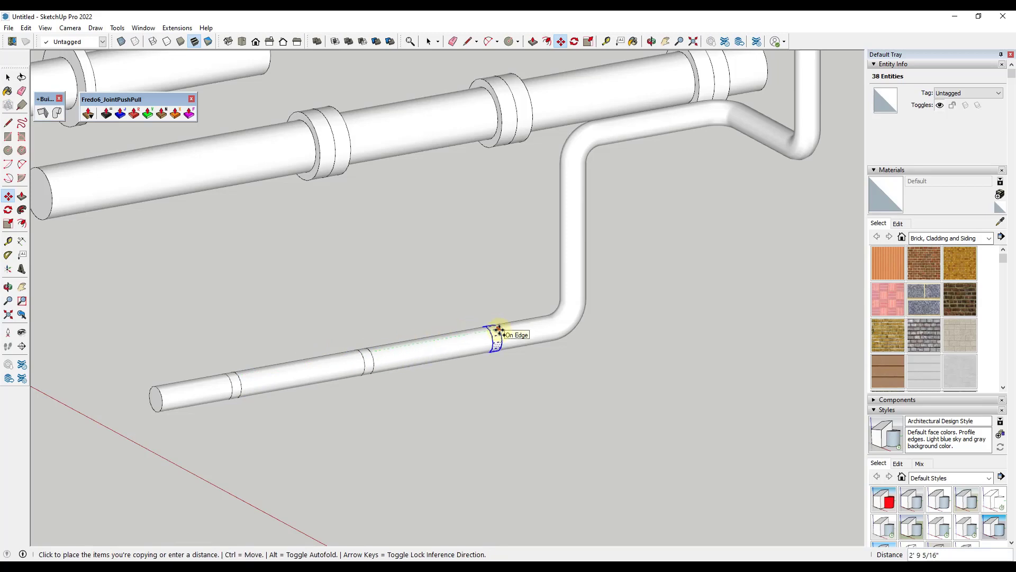
left_click(498, 331)
key("space")
Step: Draw a horizontal center-based rectangle of about 2' 3" by 1' 8" cutting through the bent pipe's first vertical run
mouse_move(676, 347)
middle_mouse_down()
mouse_move(562, 369)
mouse_move(660, 349)
middle_mouse_up()
scroll(497, 280, "down", 3)
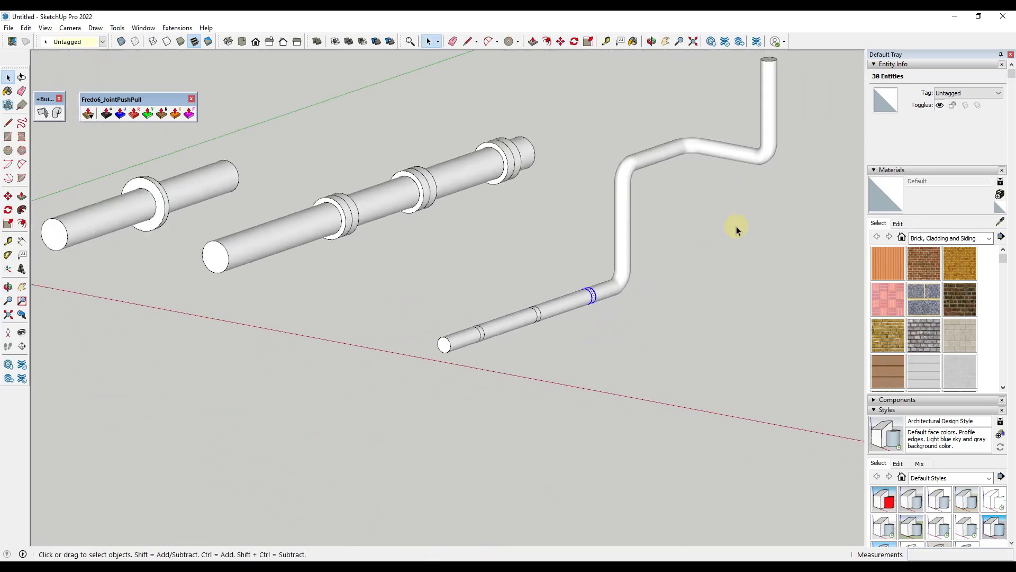
scroll(741, 206, "up", 4)
middle_click_drag(581, 204, 573, 245)
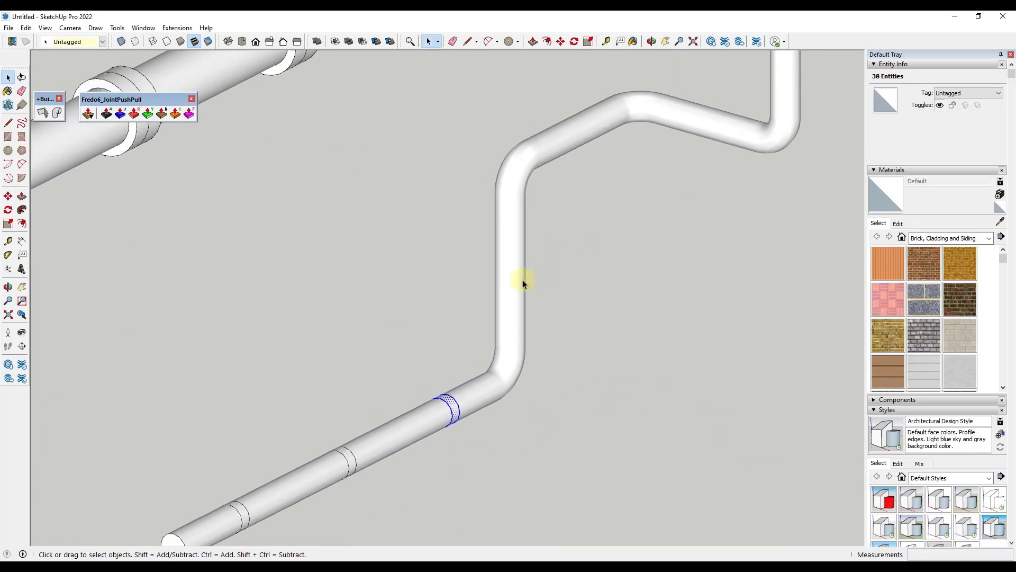
key("r")
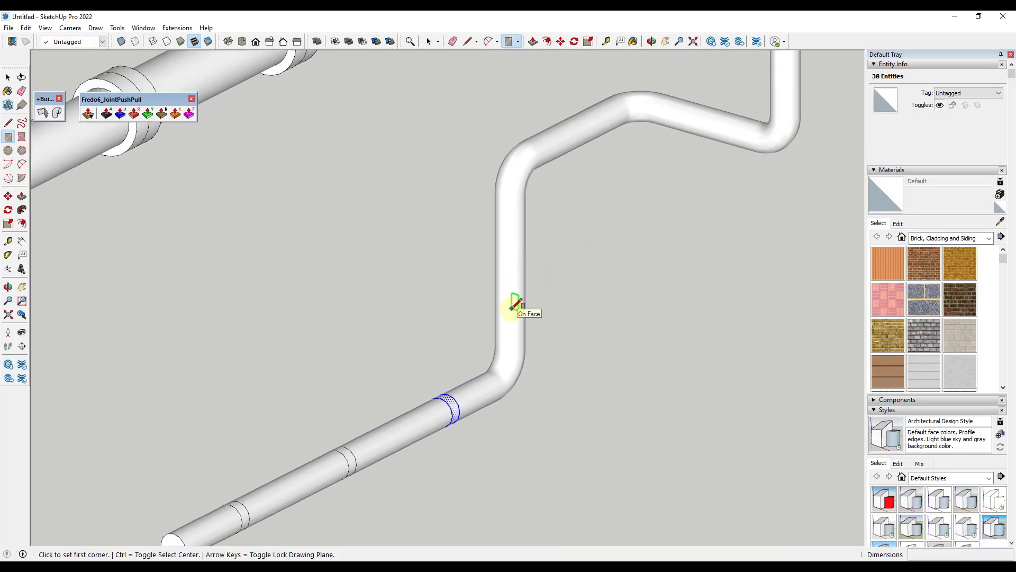
key("ctrl")
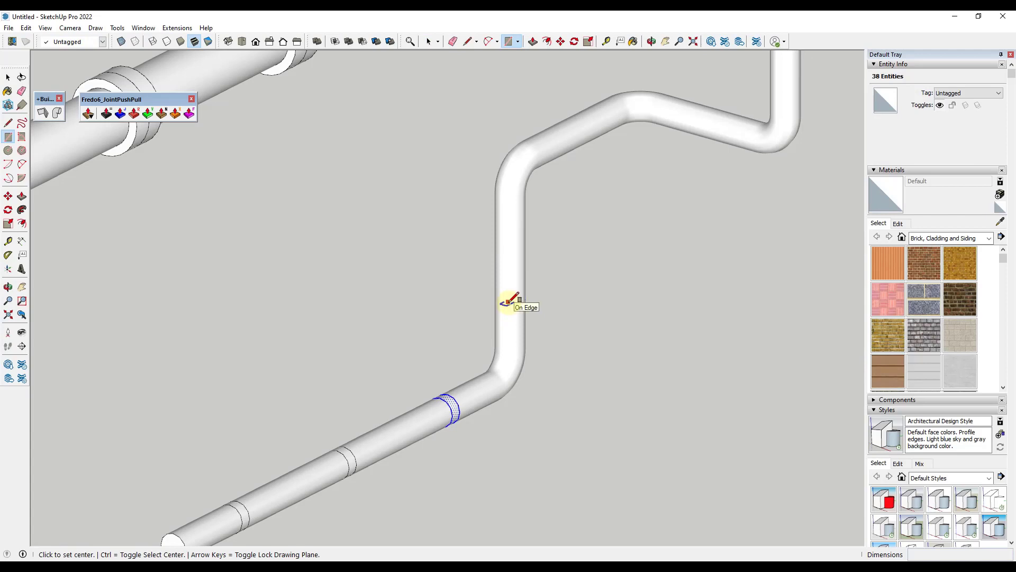
left_click(508, 298)
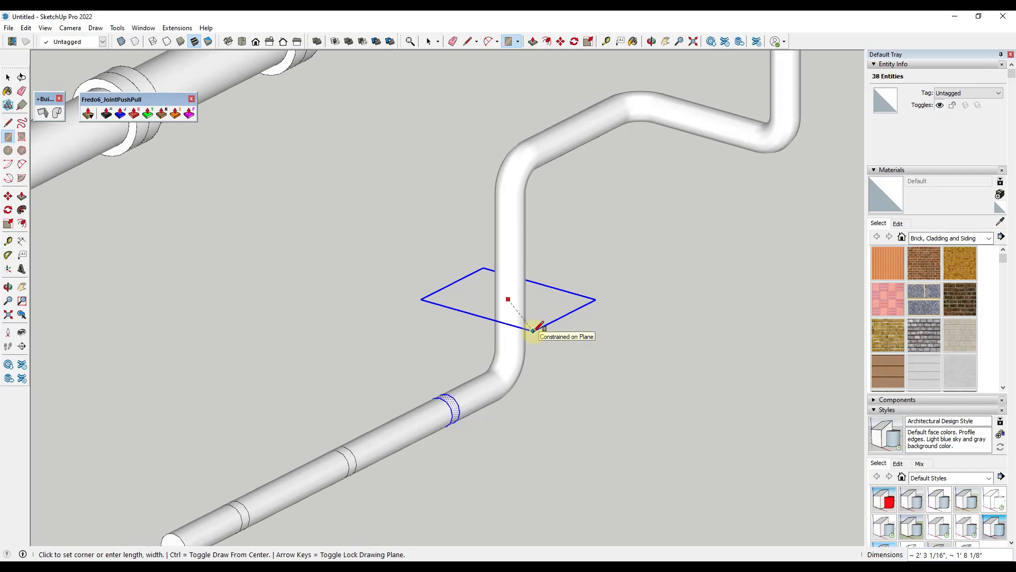
left_click(533, 330)
key("space")
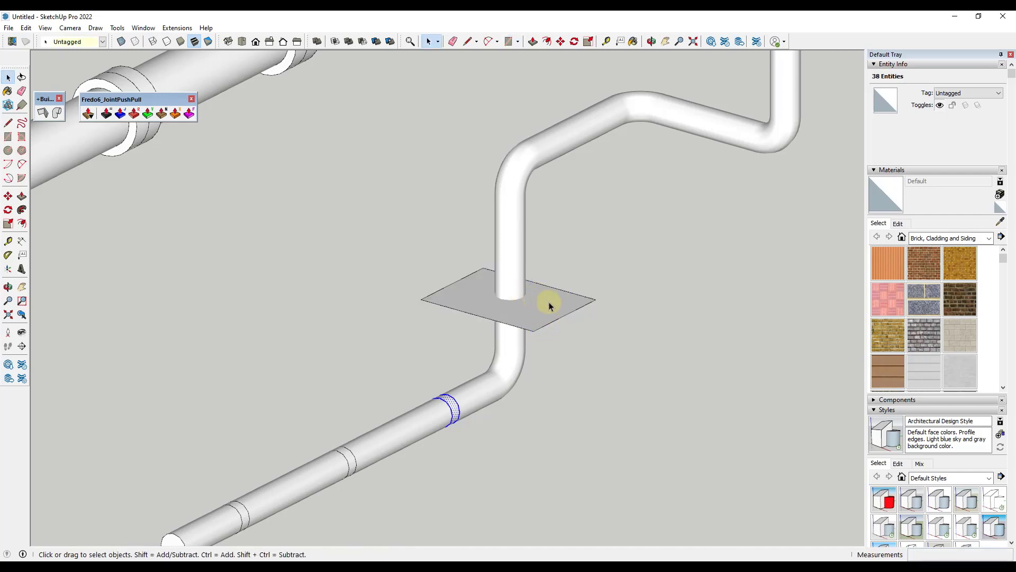
Step: Intersect the horizontal rectangle with the model and erase the rectangle, keeping the circular edge on the vertical run
right_click(549, 306)
mouse_move(593, 375)
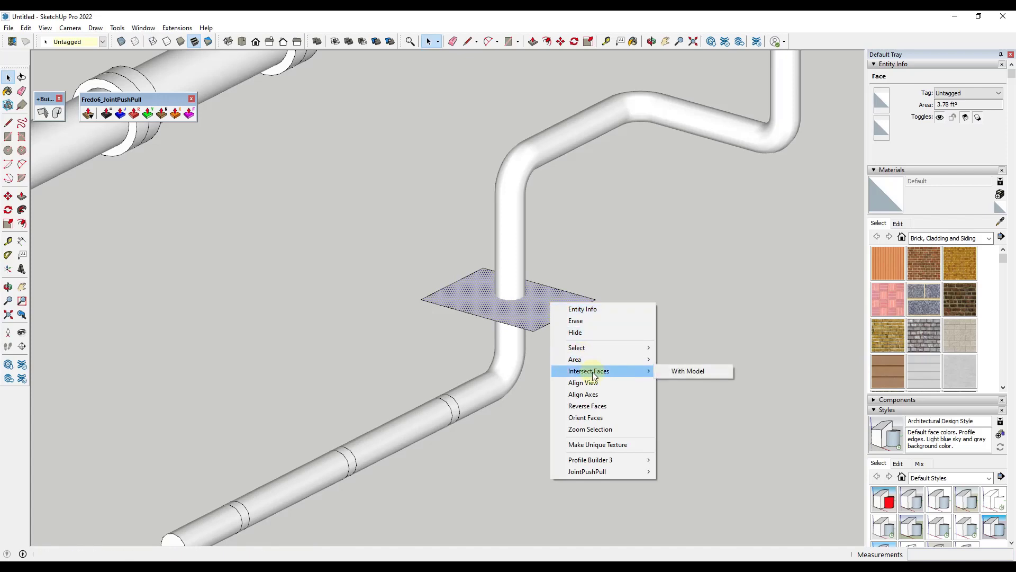
left_click(690, 371)
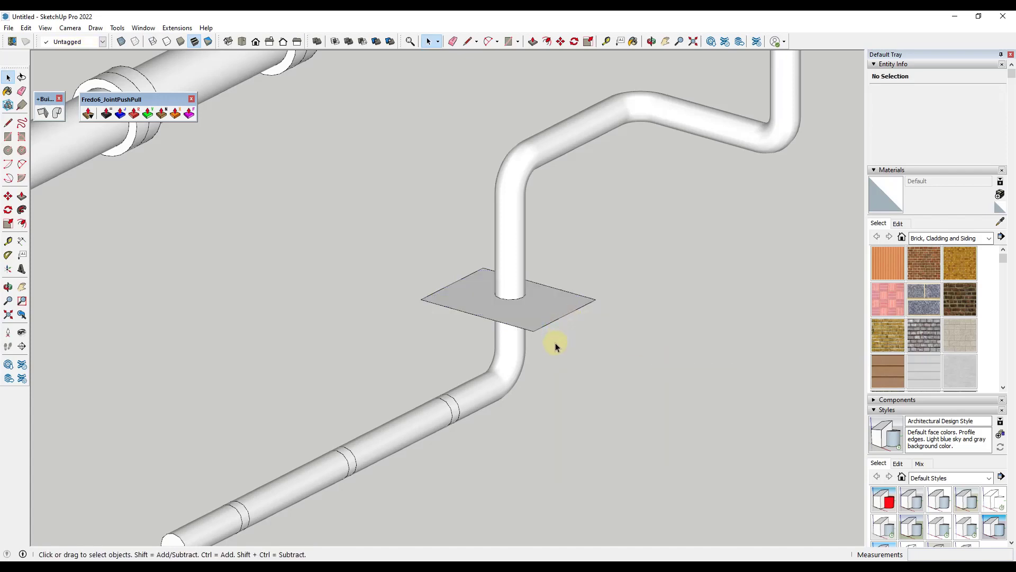
key("e")
left_click_drag(536, 332, 544, 316)
mouse_move(473, 268)
left_mouse_down()
mouse_move(483, 265)
mouse_move(488, 288)
left_mouse_up()
Step: Copy the vertical run's circular edge a short distance upward to form a narrow band
key("space")
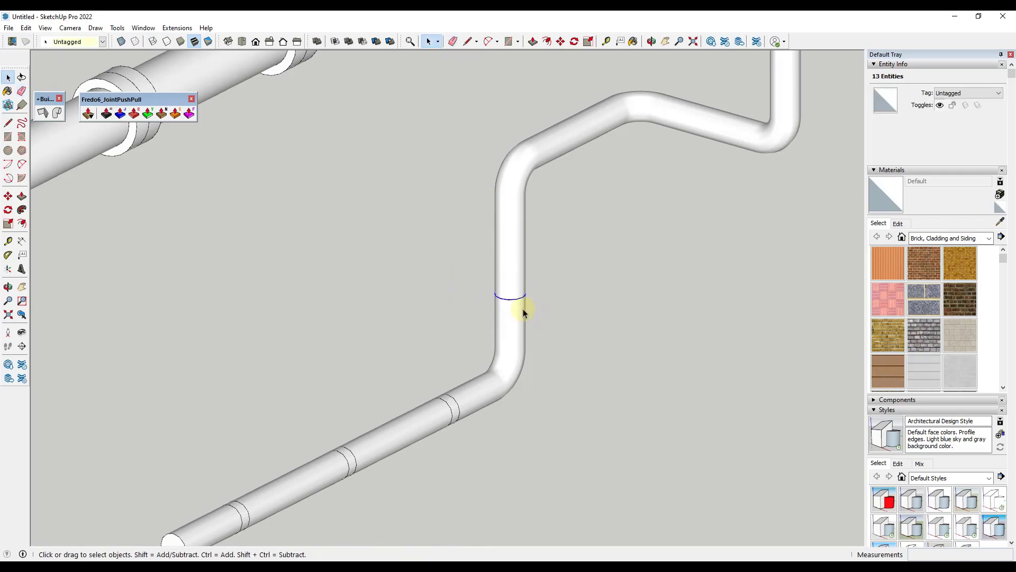
scroll(529, 279, "up", 5)
key("m")
left_click(469, 320)
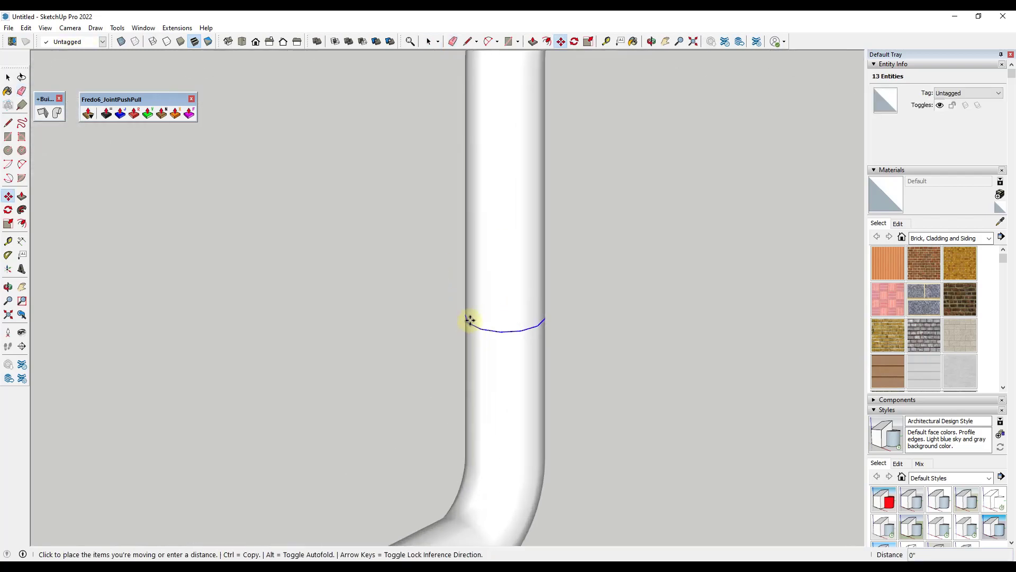
key("ctrl")
left_click(471, 310)
key("space")
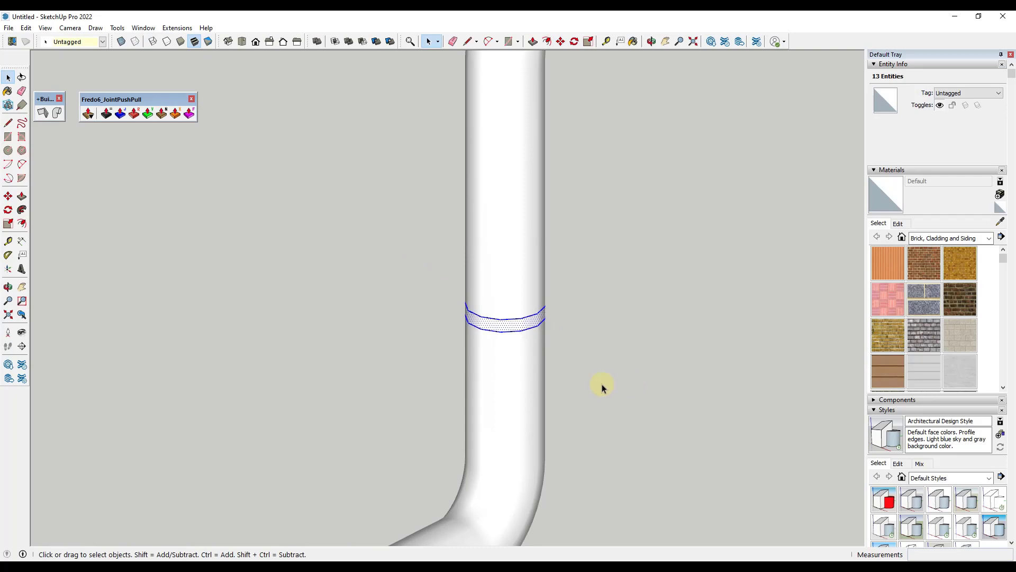
Step: Copy the vertical run's band upward to just below the second elbow
key("m")
left_click(465, 323)
key("ctrl")
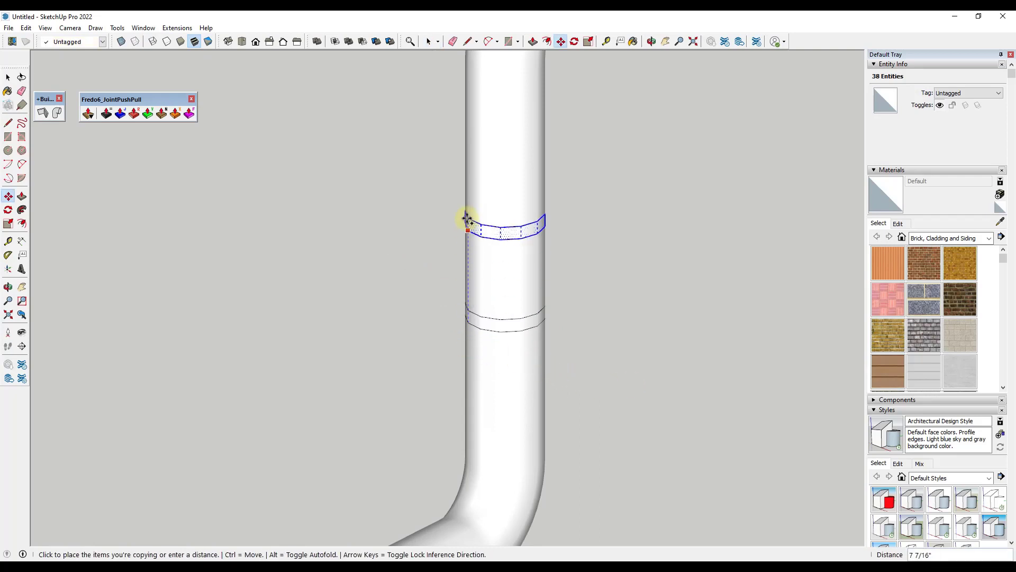
left_click(471, 155)
Step: Draw an upright center-based rectangle of about 2' 1/2" by 2' 1/2" cutting across the straight run above the vertical one
scroll(476, 185, "down", 3)
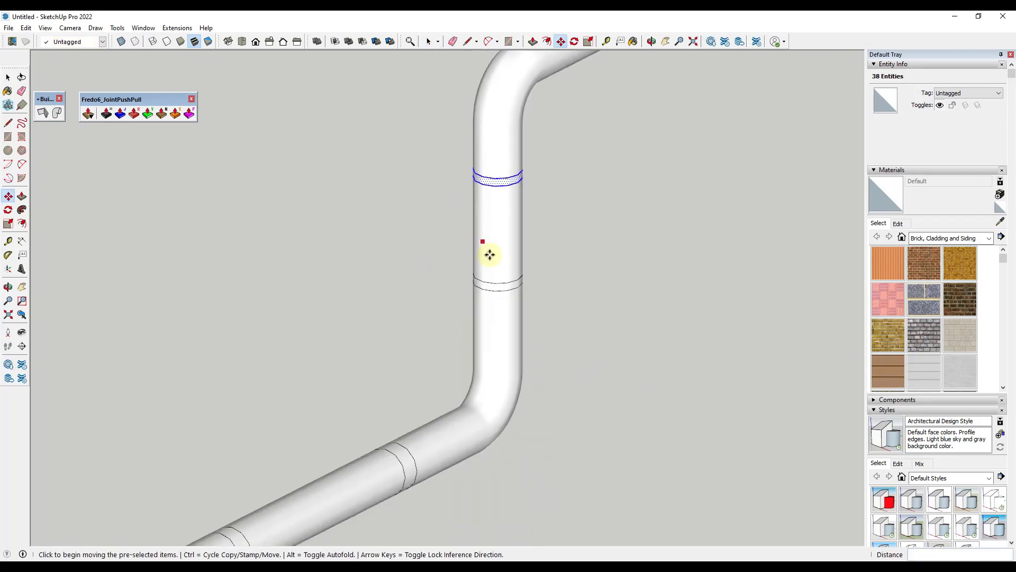
scroll(489, 214, "down", 5)
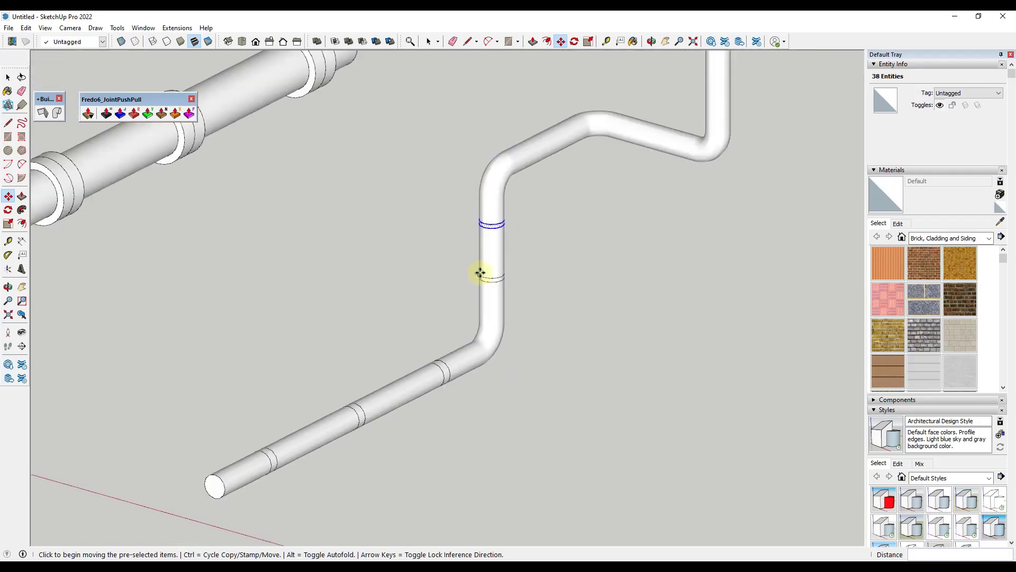
key("r")
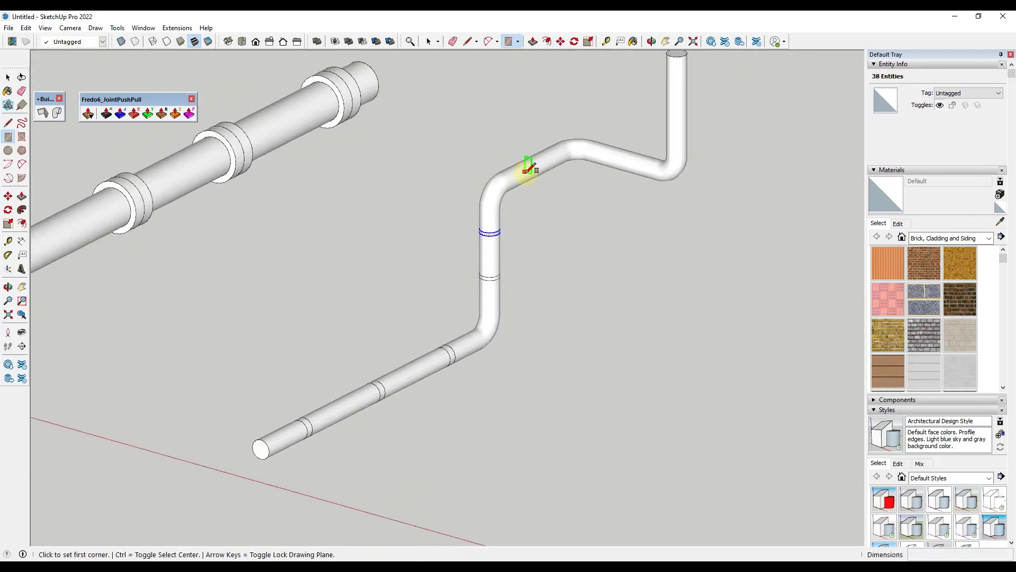
left_click(523, 172)
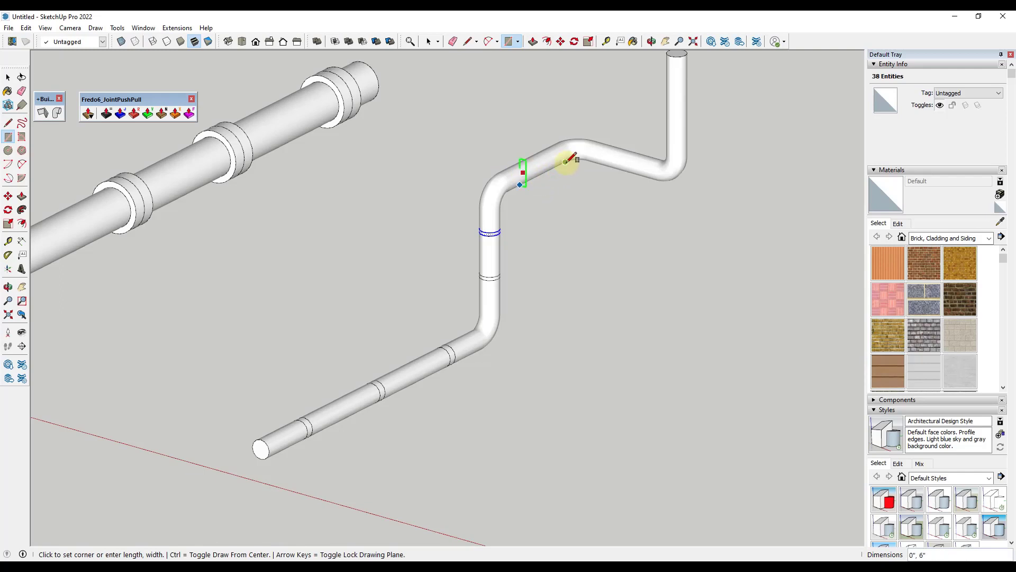
middle_click_drag(590, 136, 617, 100)
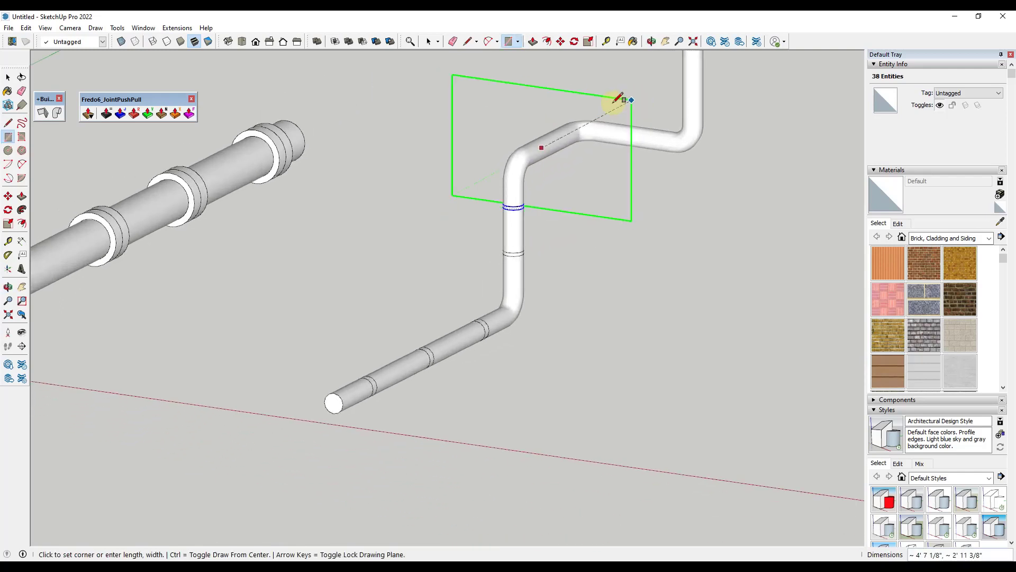
left_click(585, 107)
key("space")
Step: Intersect the upright rectangle with the model and erase the rectangle, keeping the circular edge on the pipe
right_click(555, 134)
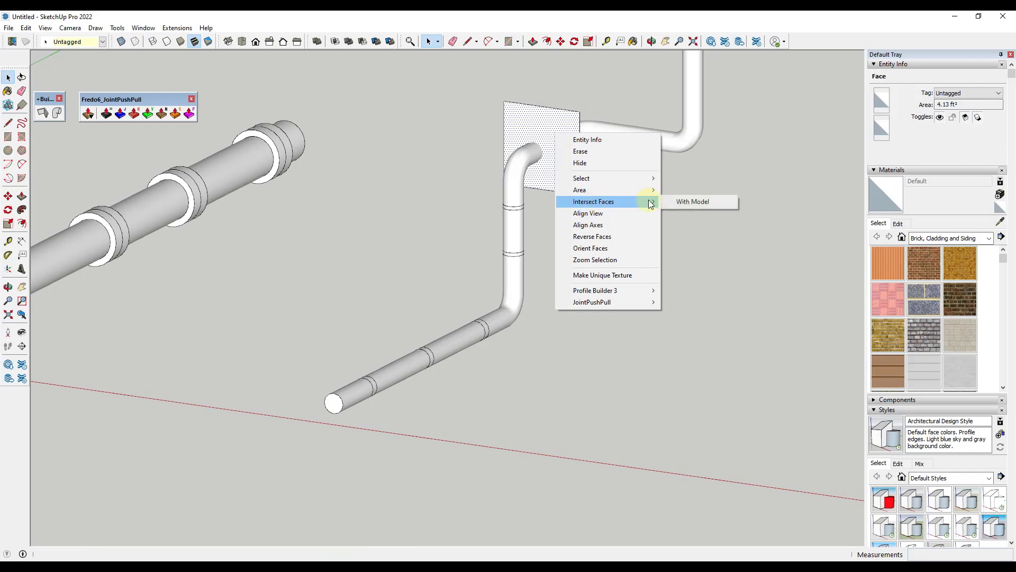
left_click(680, 201)
mouse_move(678, 199)
middle_mouse_down()
mouse_move(617, 207)
mouse_move(498, 109)
middle_mouse_up()
key("e")
mouse_move(498, 109)
left_mouse_down()
mouse_move(534, 228)
mouse_move(546, 225)
left_mouse_up()
Step: Complete two narrow bands on each of the two upper straight runs, using a cutting rectangle and copied circular edges
key("r")
left_click(609, 163)
key("m")
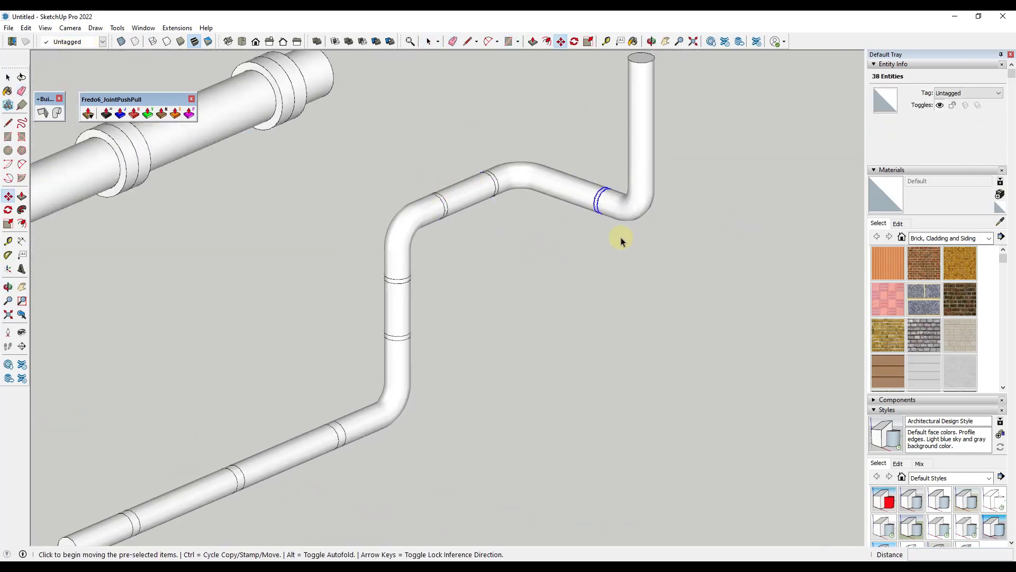
key("space")
Step: Select the faces of all nine narrow bands along the bent pipe
middle_click_drag(620, 242, 556, 265)
left_click(195, 465)
scroll(318, 426, "up", 3)
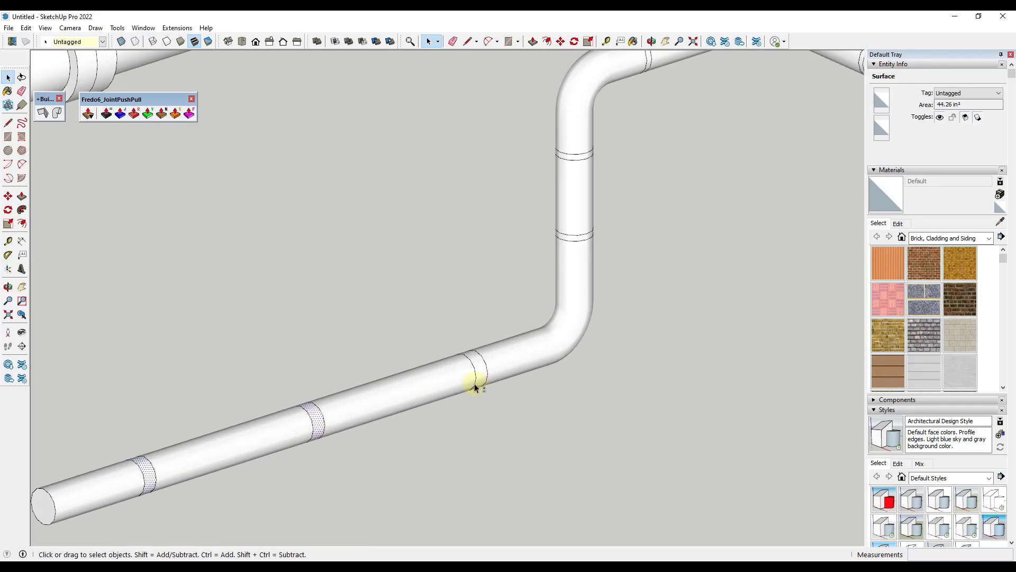
scroll(572, 236, "up", 2)
scroll(572, 240, "down", 3)
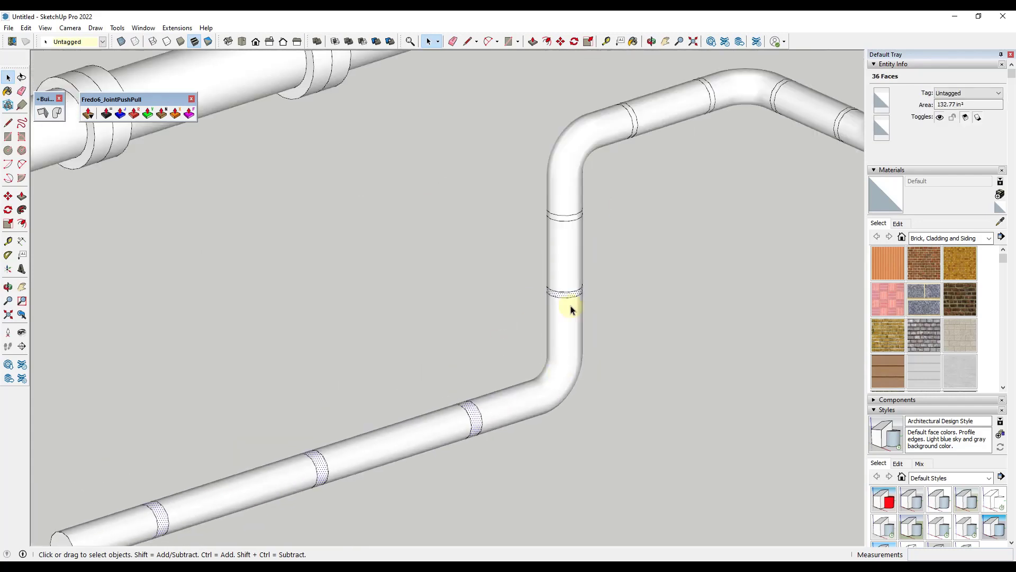
scroll(557, 213, "up", 3)
scroll(463, 312, "down", 3)
scroll(573, 206, "up", 4)
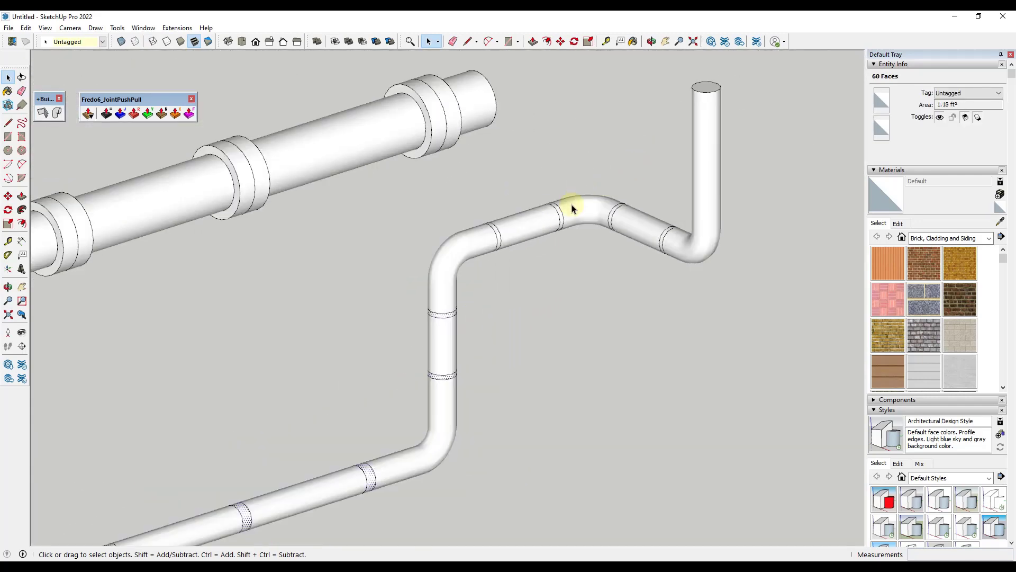
left_click(452, 259, "ctrl")
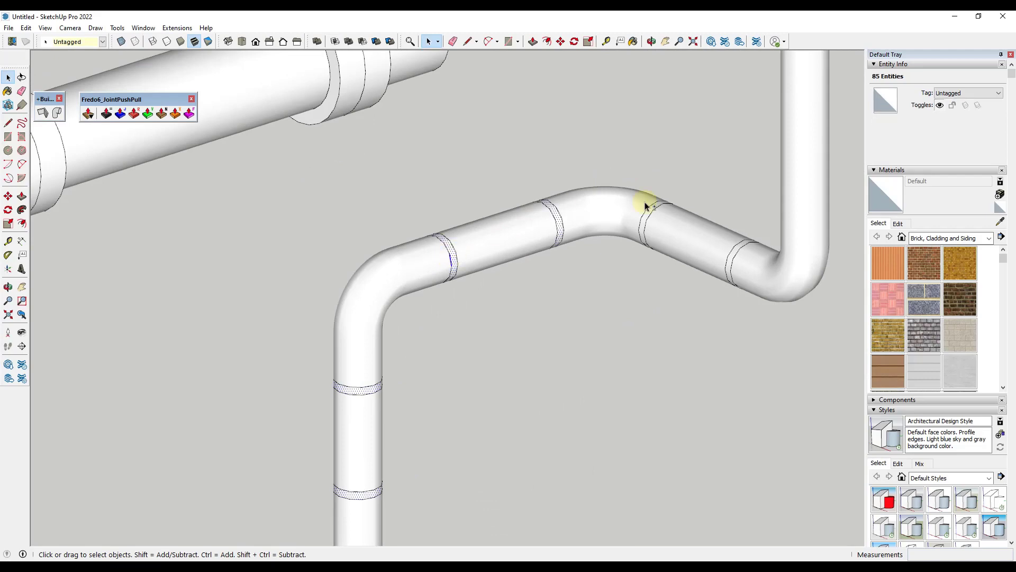
left_click(733, 254, "shift")
scroll(671, 253, "down", 3)
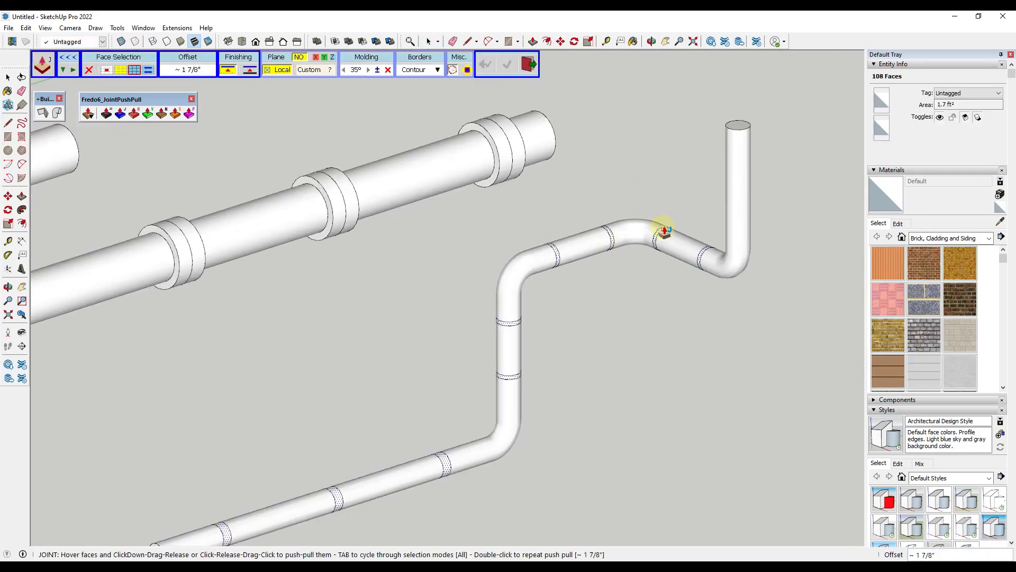
Step: Thicken all selected bands outward about 1 1/2" with Joint Push Pull to form flanges
left_click(664, 232)
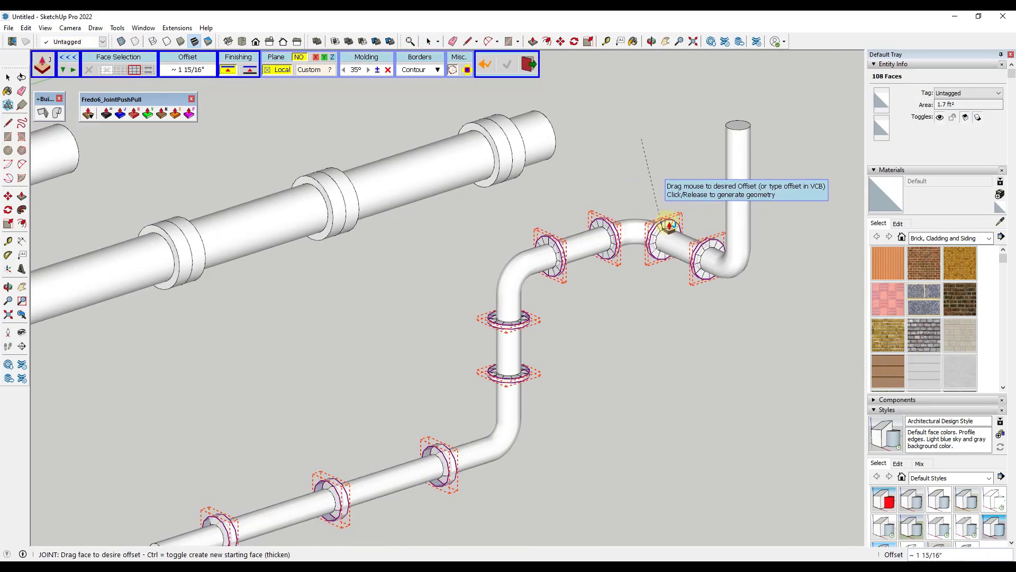
left_click_drag(670, 226, 671, 228)
left_click(670, 226)
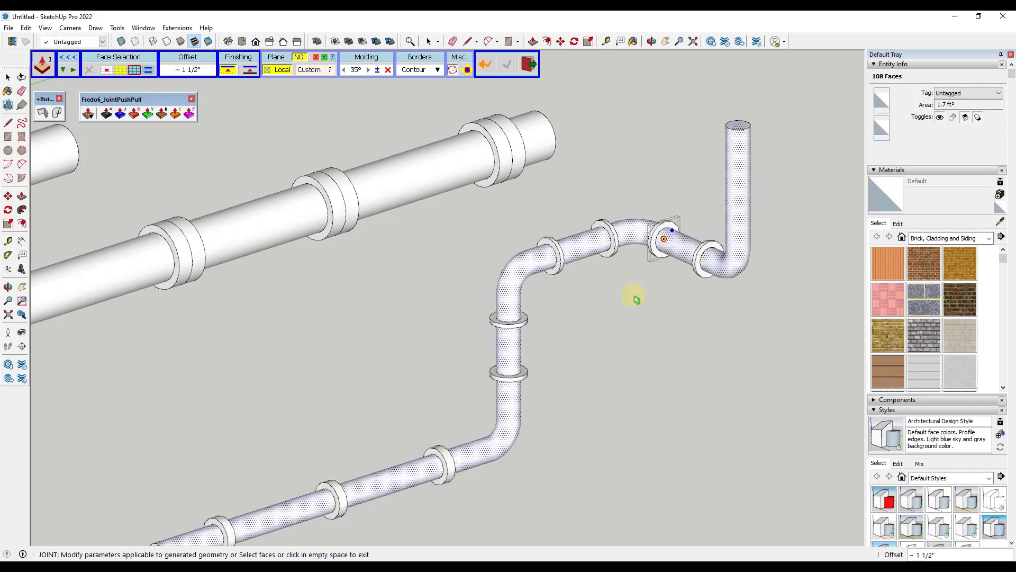
left_click(635, 297)
Step: Draw an upright circle with a 6" radius in the empty area beside the bent pipe, facing along the green axis
scroll(638, 334, "down", 2)
middle_click_drag(638, 363, 778, 334)
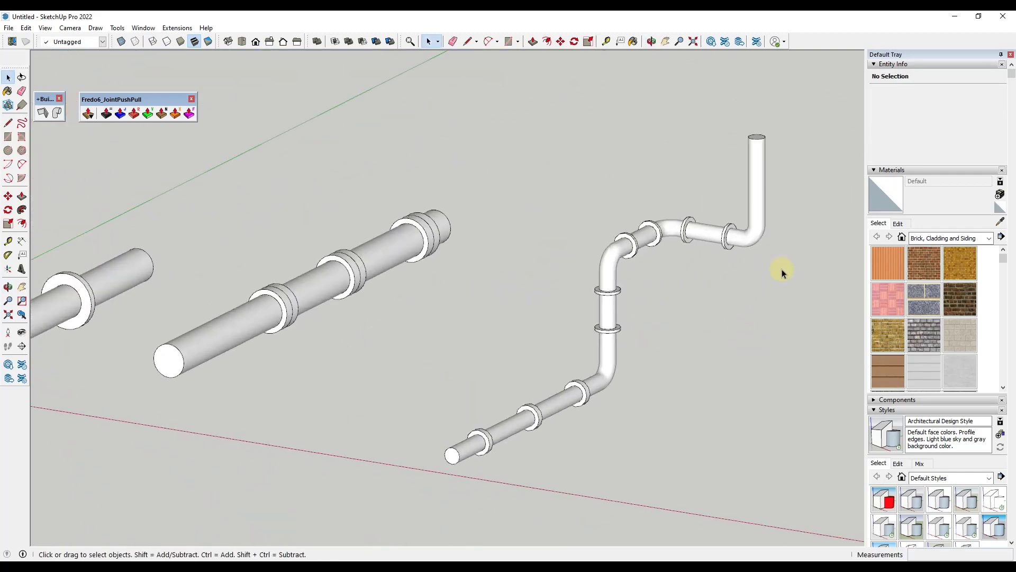
scroll(782, 269, "up", 1)
scroll(377, 233, "down", 2)
scroll(762, 278, "up", 1)
scroll(410, 270, "down", 4)
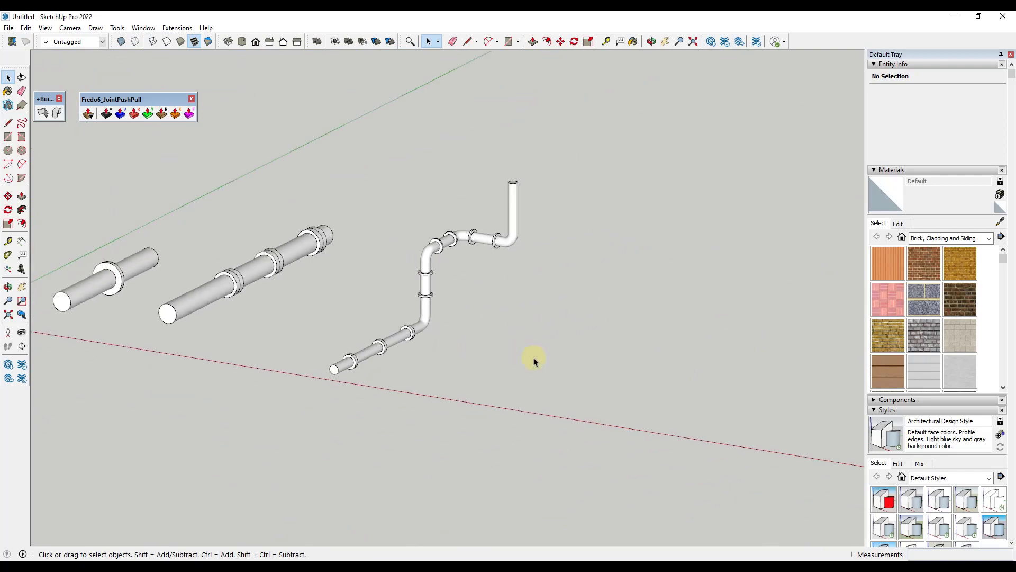
key("c")
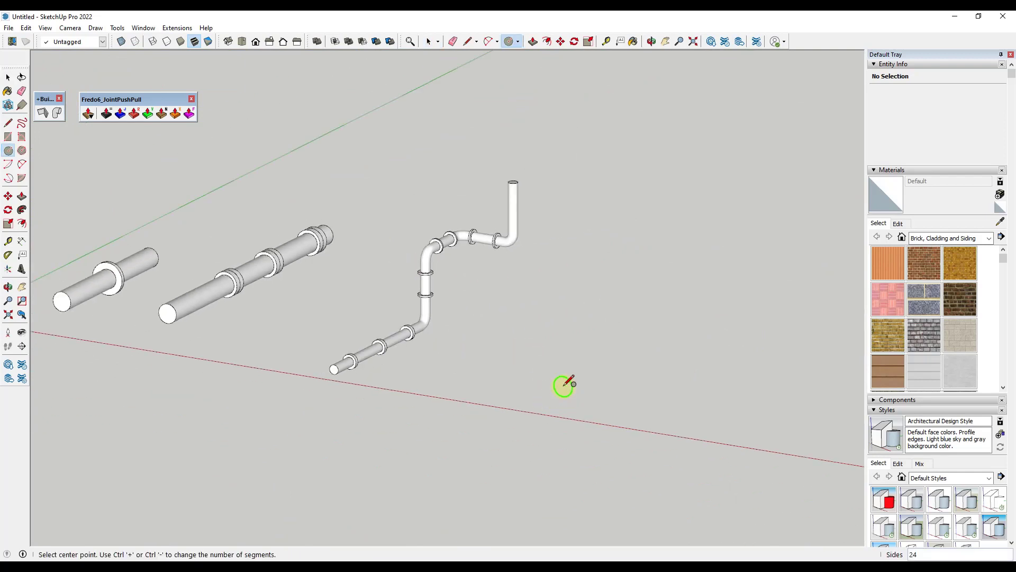
left_click(564, 385)
scroll(580, 382, "up", 3)
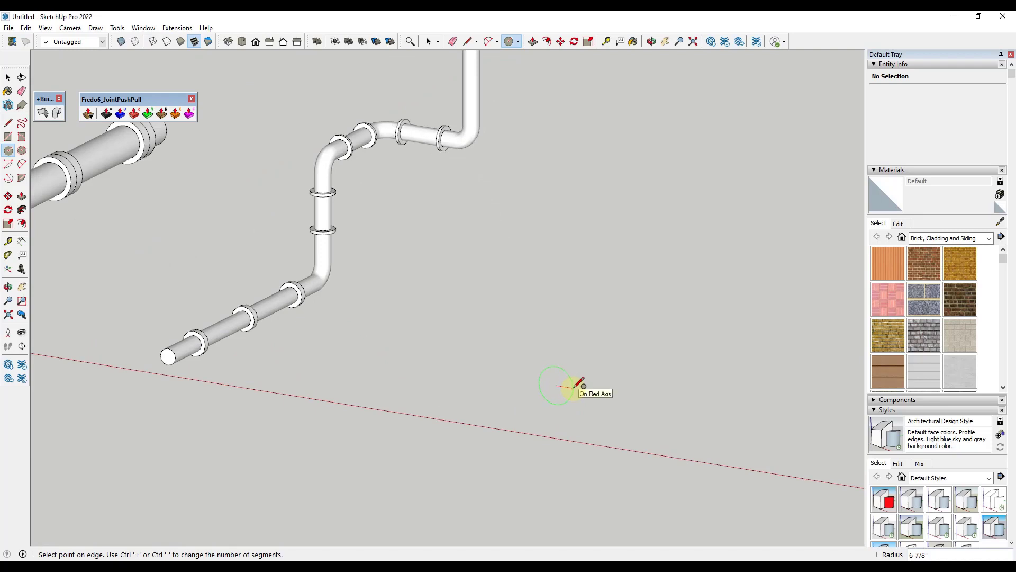
type("6")
key("Return")
Step: Extrude the 6" radius circle with Push/Pull into a straight pipe about 5' 5 13/16" long
key("space")
key("p")
left_click(555, 386)
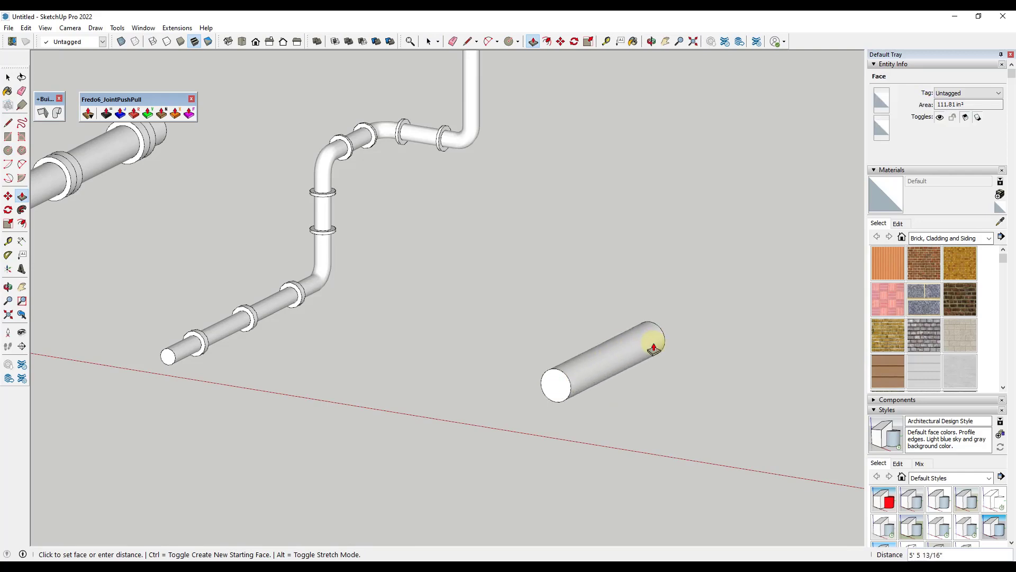
left_click(654, 348)
scroll(693, 340, "down", 3)
middle_click_drag(694, 340, 237, 328)
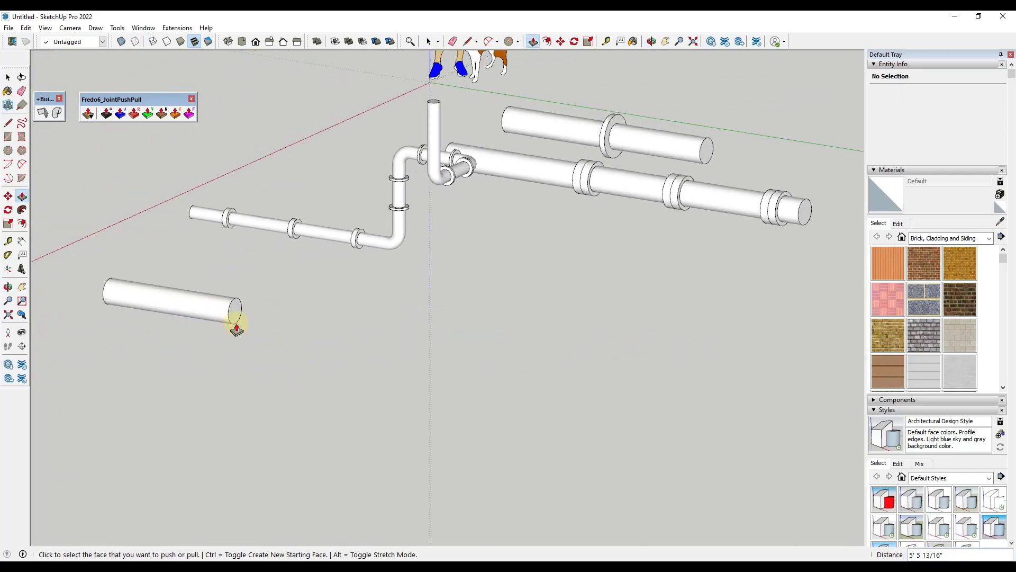
left_click(233, 319)
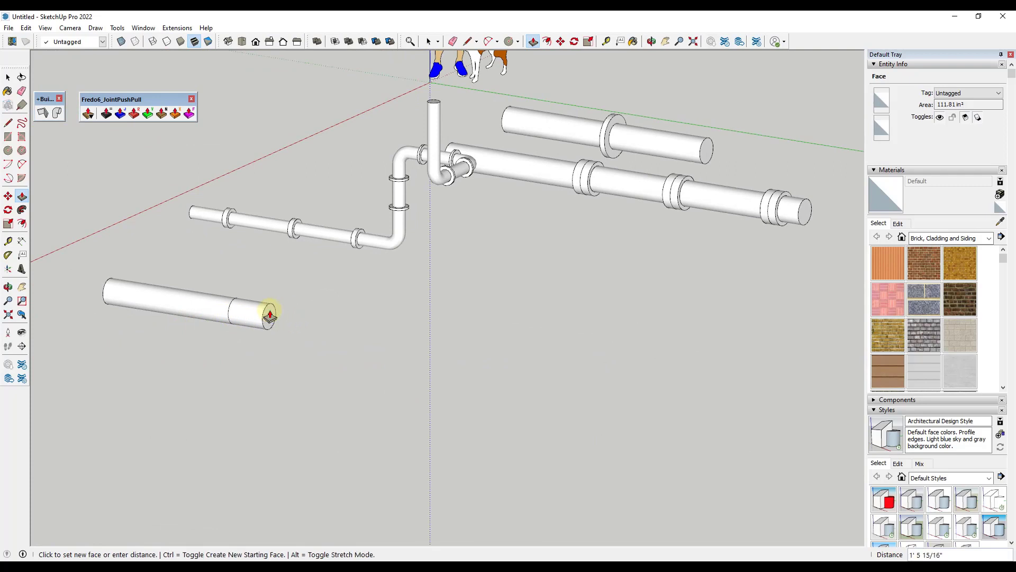
key("space")
key("p")
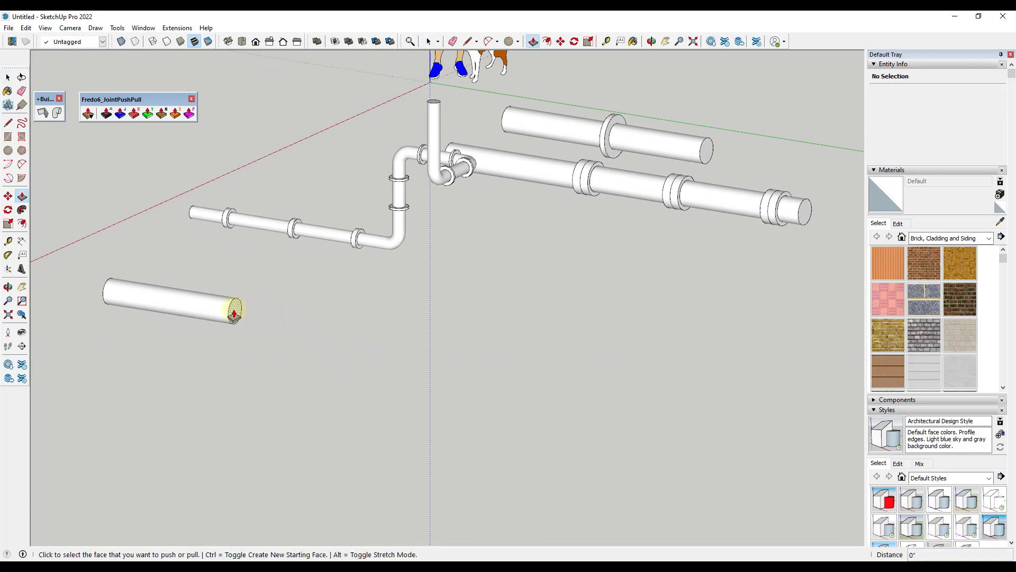
left_click(236, 311)
key("space")
Step: Extend the pipe's end with two new Push/Pull sections, about 2' 10 9/16" and 4' 8 15/16" long, keeping edges between sections
key("p")
left_click(234, 311)
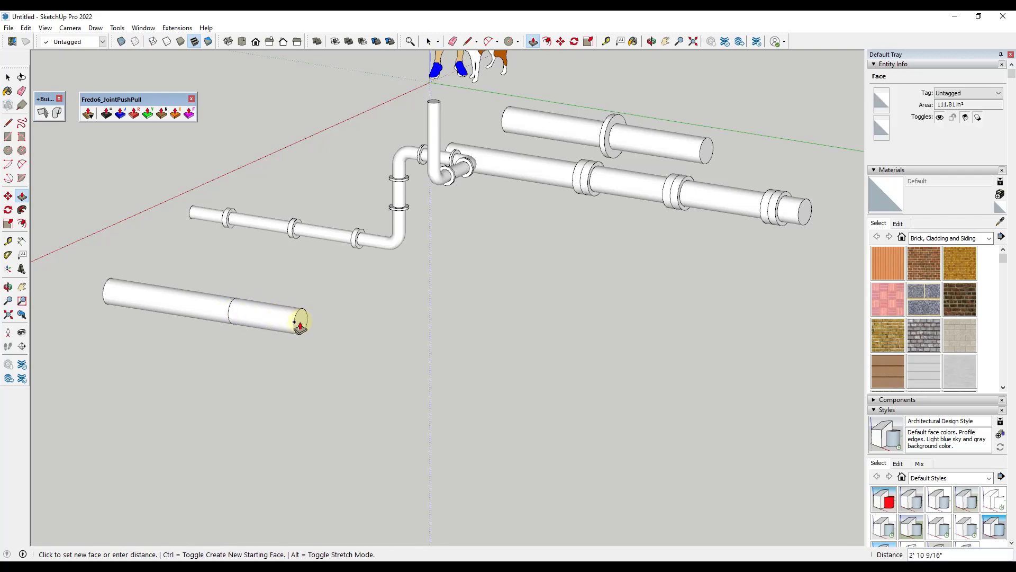
left_click(295, 321)
left_click(301, 322)
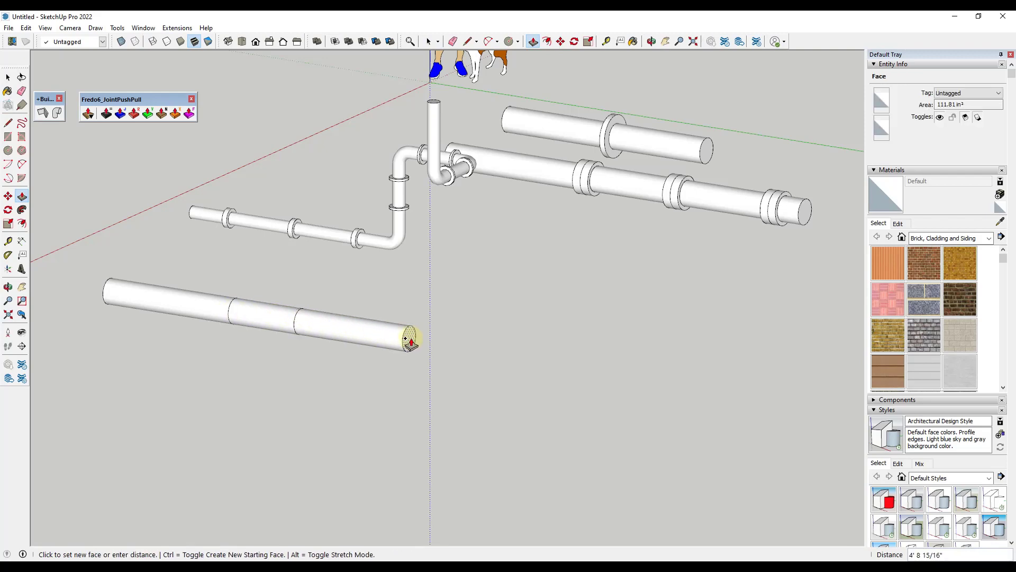
left_click(408, 338)
Step: Select the pipe's middle section and push its surface inward about 2 1/16" with Joint Push Pull
middle_click_drag(290, 331, 578, 317)
key("space")
left_click(578, 317)
scroll(582, 316, "up", 5)
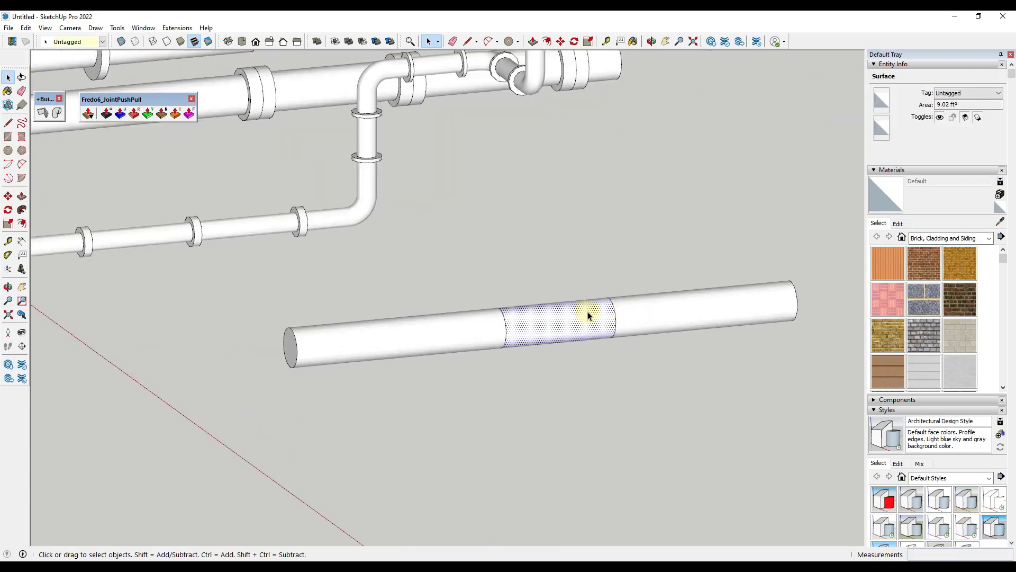
left_click(120, 113)
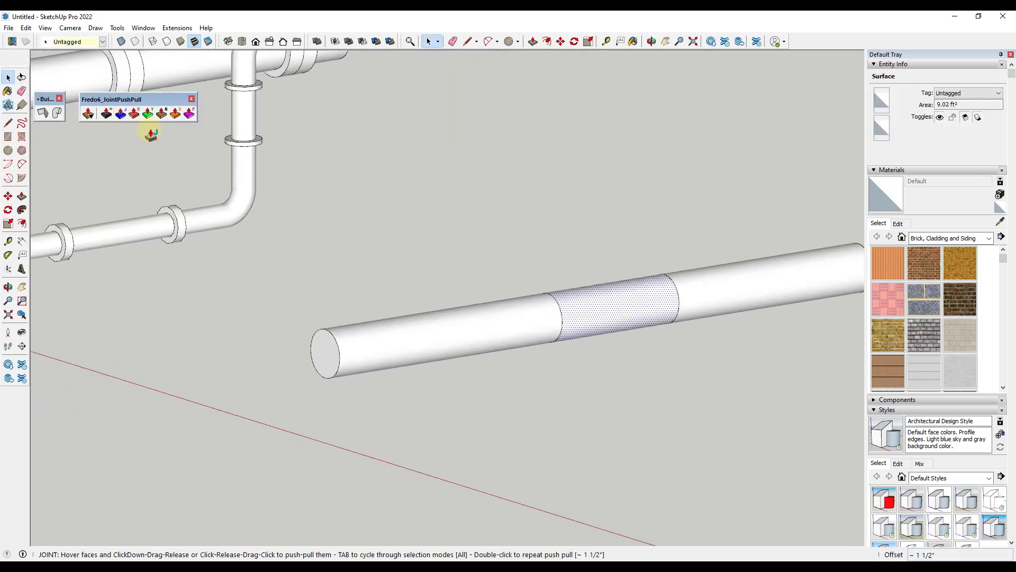
left_click(653, 302)
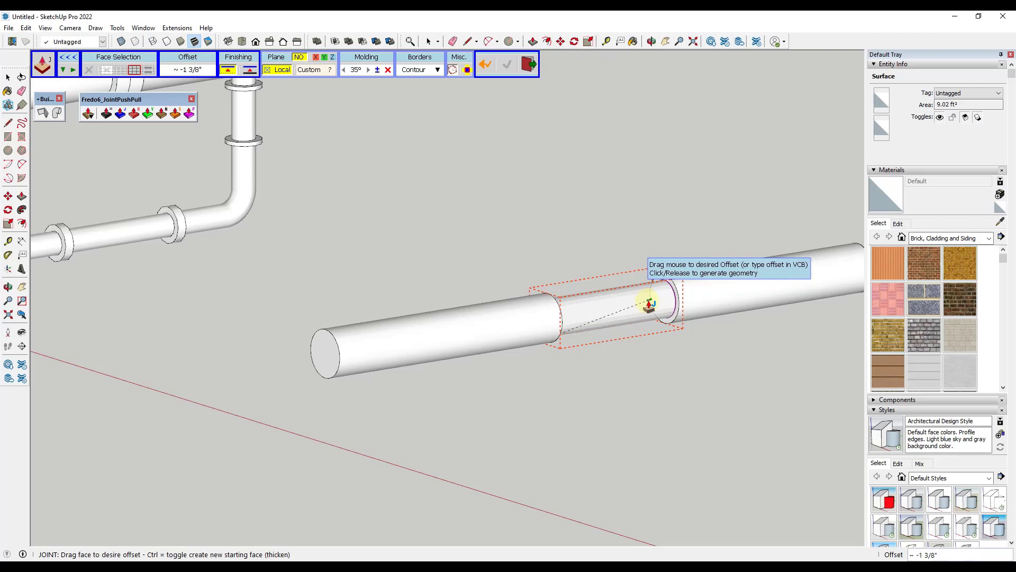
left_click(650, 304)
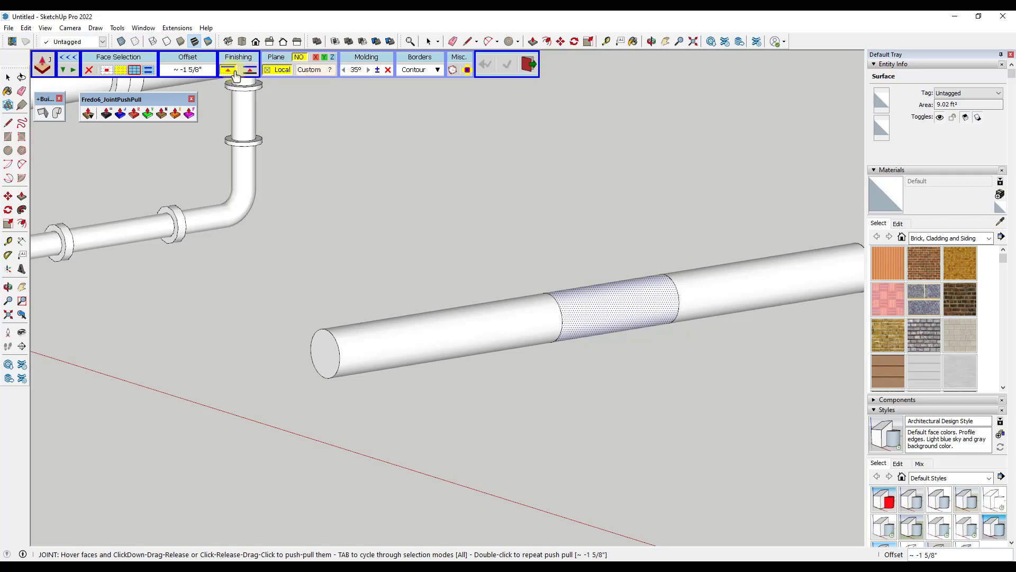
left_click(537, 293)
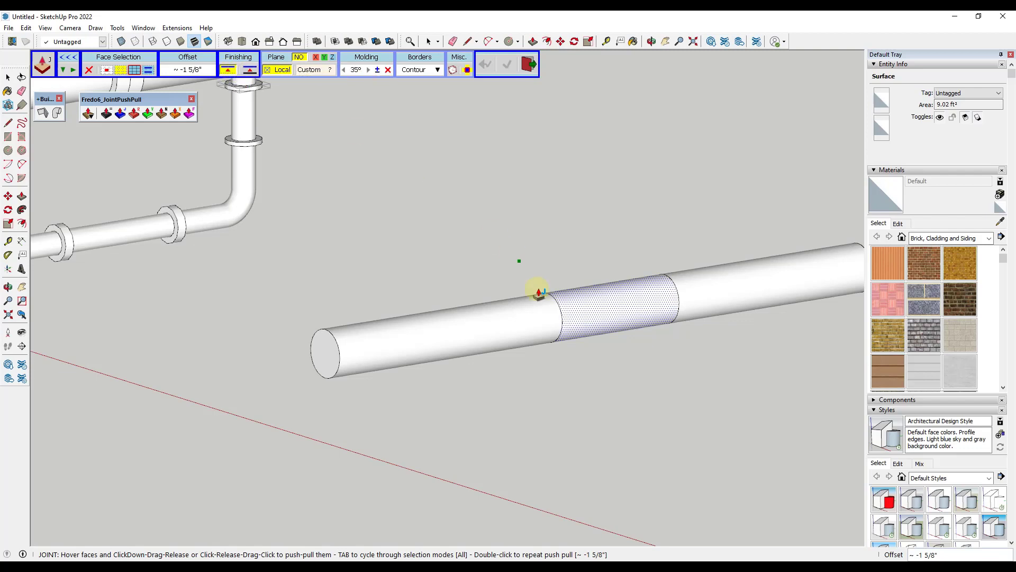
left_click_drag(645, 308, 656, 304)
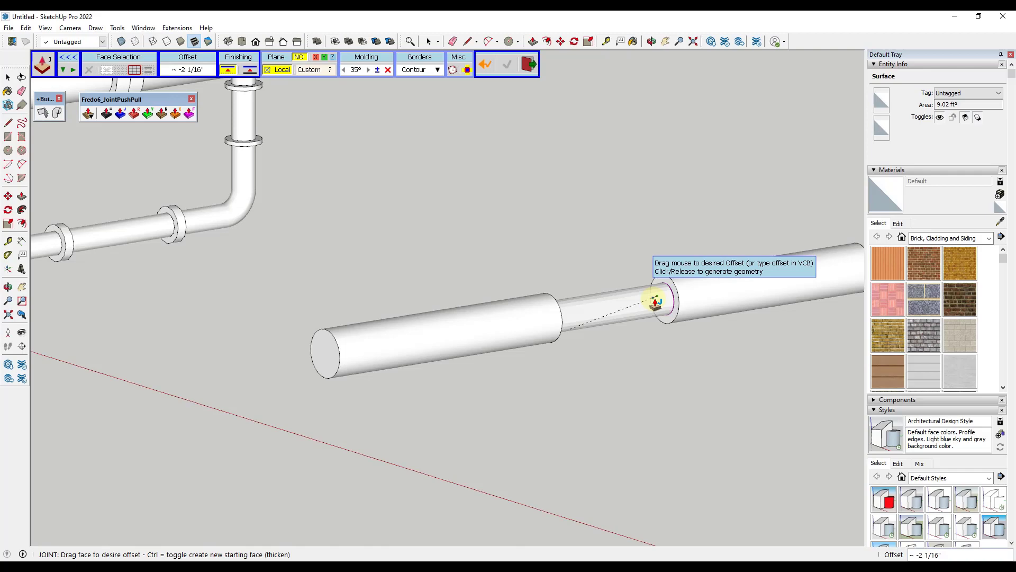
left_click(656, 304)
Step: Examine the recessed middle section and the two outer sections of the pipe from several angles
left_click(748, 322)
left_click(718, 338)
left_click(617, 307)
left_click(682, 297)
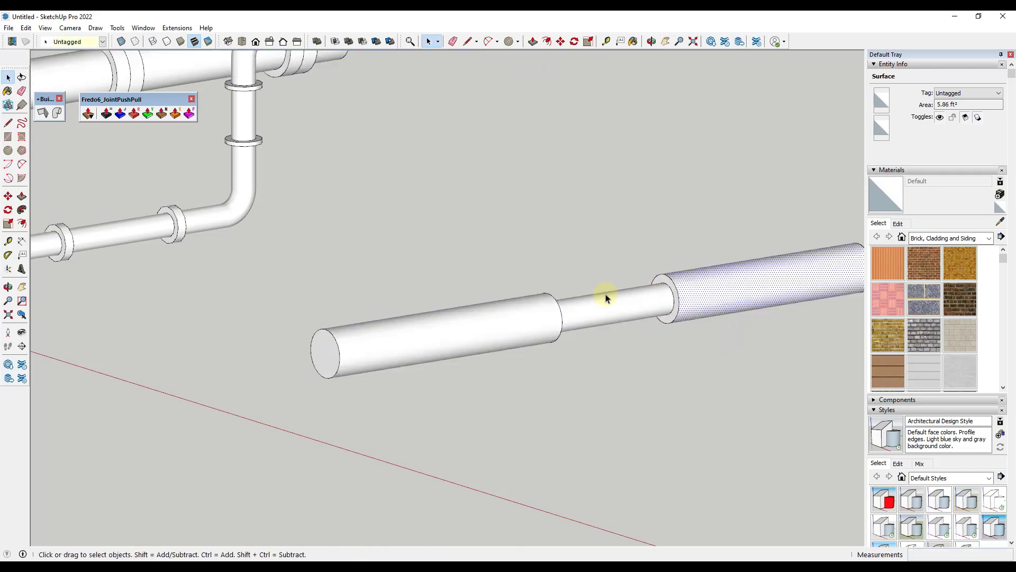
left_click(582, 304)
left_click(497, 307)
left_click(620, 313)
left_click(754, 294)
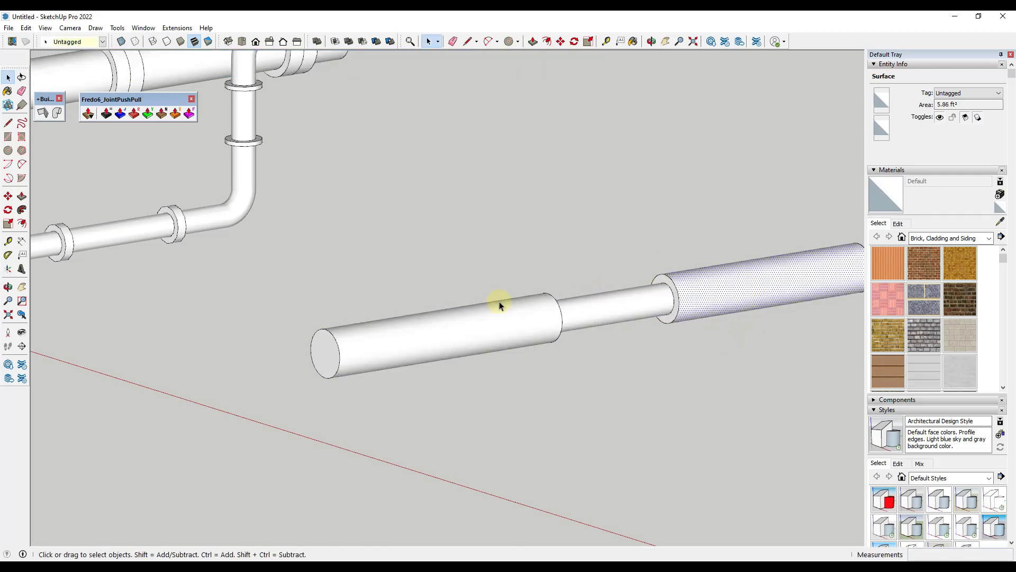
scroll(211, 312, "down", 1)
scroll(567, 316, "up", 2)
middle_click_drag(552, 313, 591, 319)
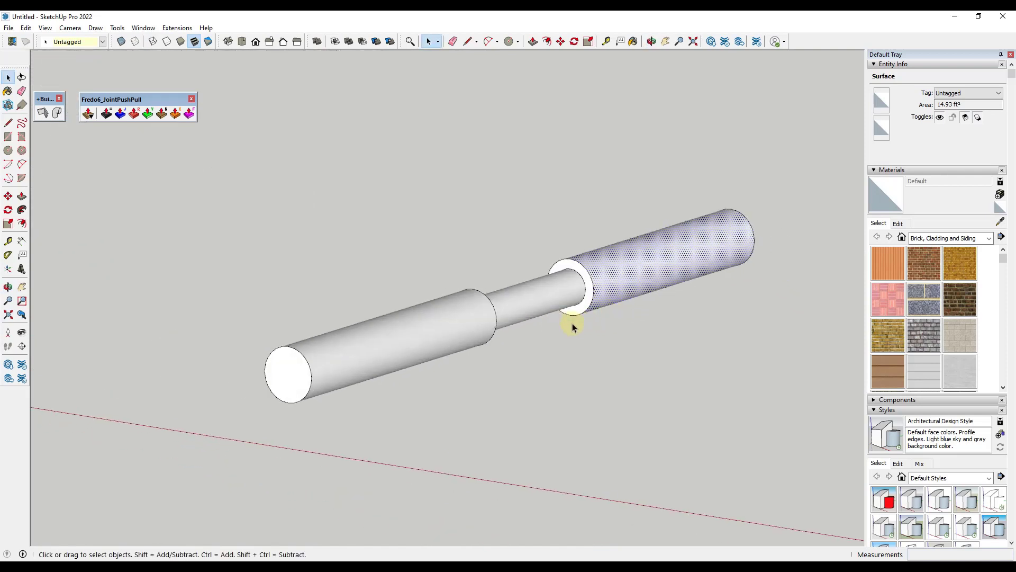
left_click(708, 345)
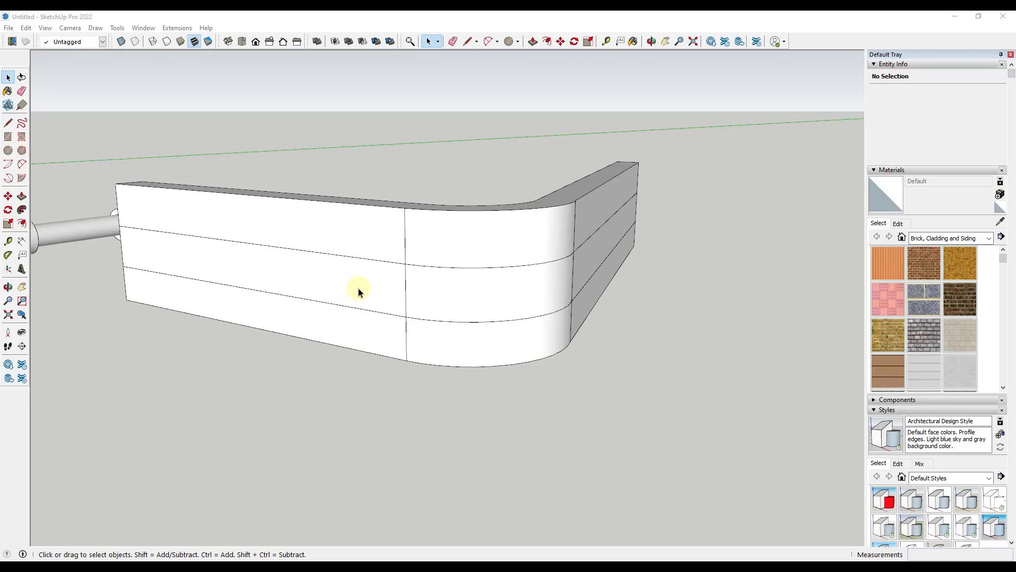
Step: Select the faces of the wall's middle horizontal band along the long side, rounded corner and adjoining short side
middle_click_drag(343, 285, 397, 291)
left_click(386, 291)
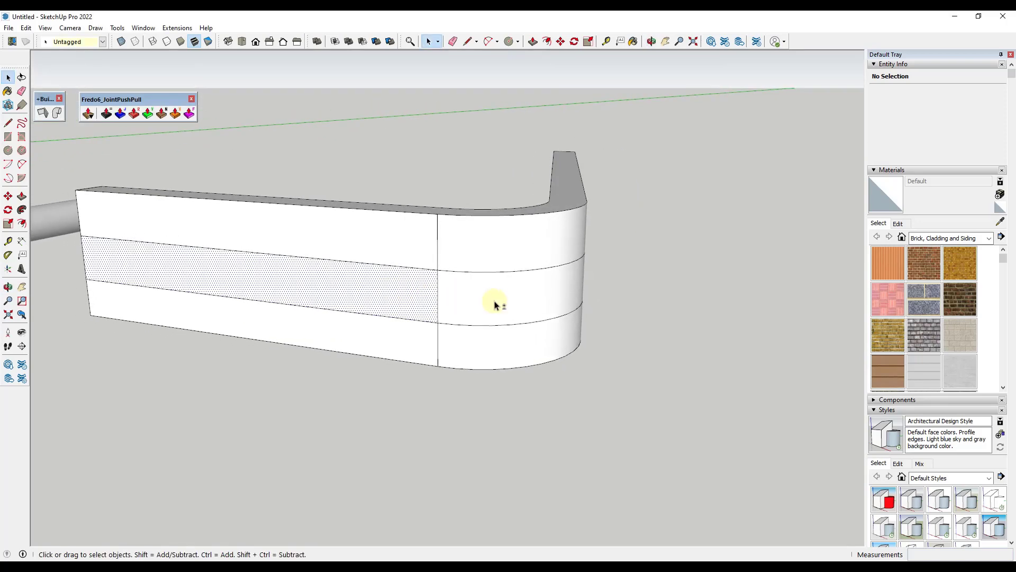
left_click(499, 303, "shift")
middle_click_drag(534, 294, 567, 291)
left_click(602, 272, "shift")
scroll(577, 272, "down", 2)
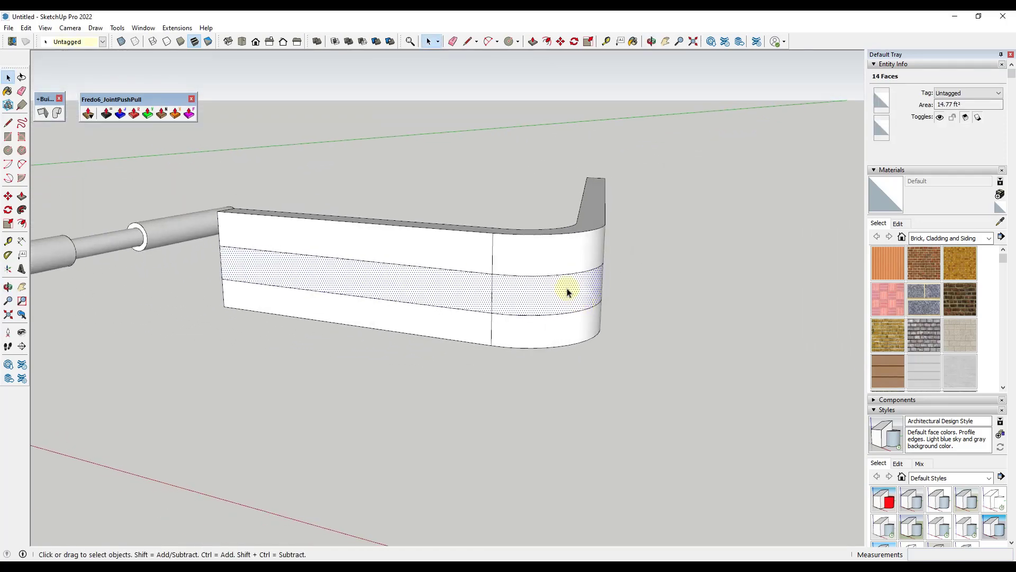
Step: Push the selected middle band of the curved wall inward with Joint Push Pull and erase the leftover geometry at its end
left_click(107, 114)
left_click(567, 294)
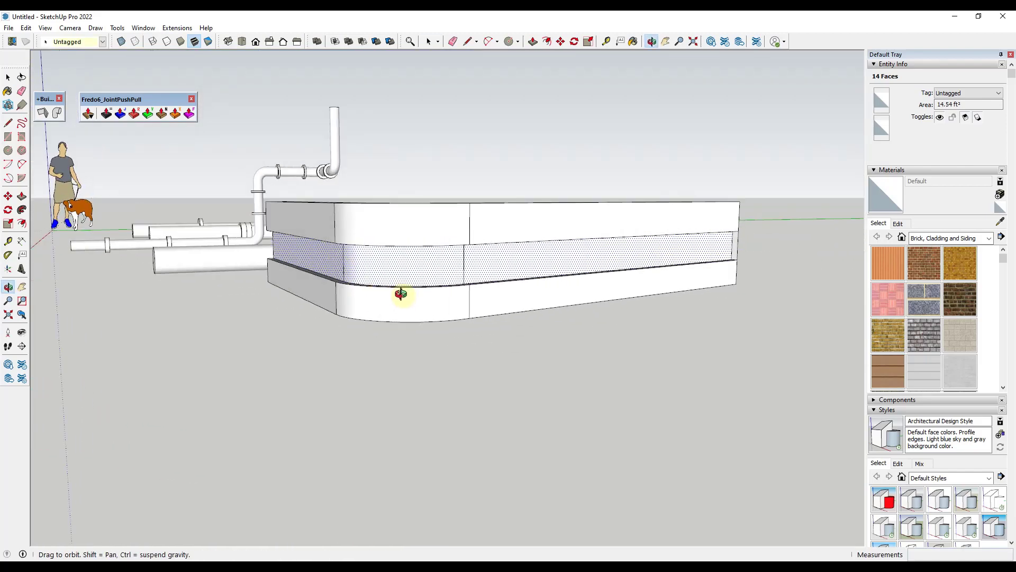
left_click(635, 228)
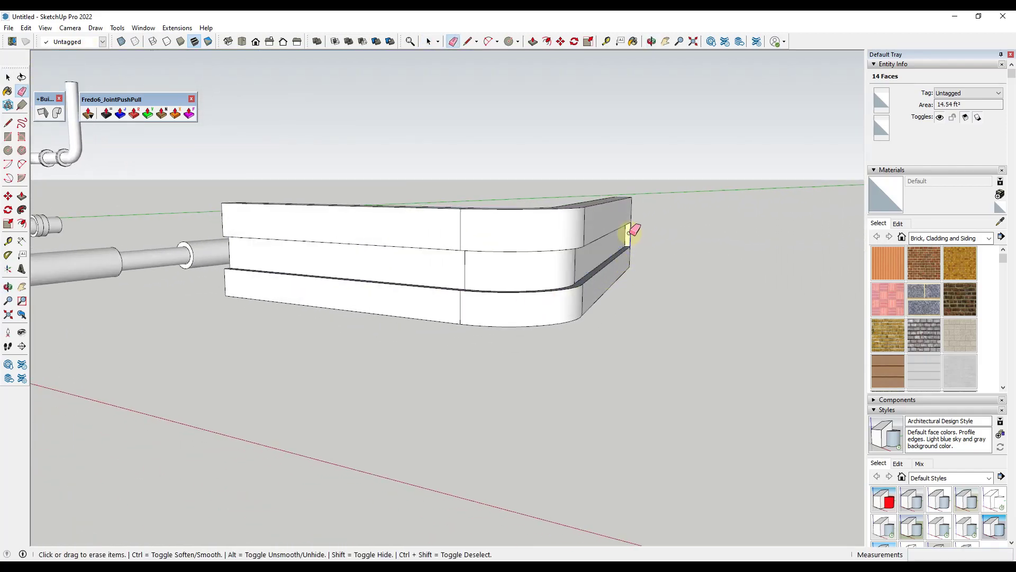